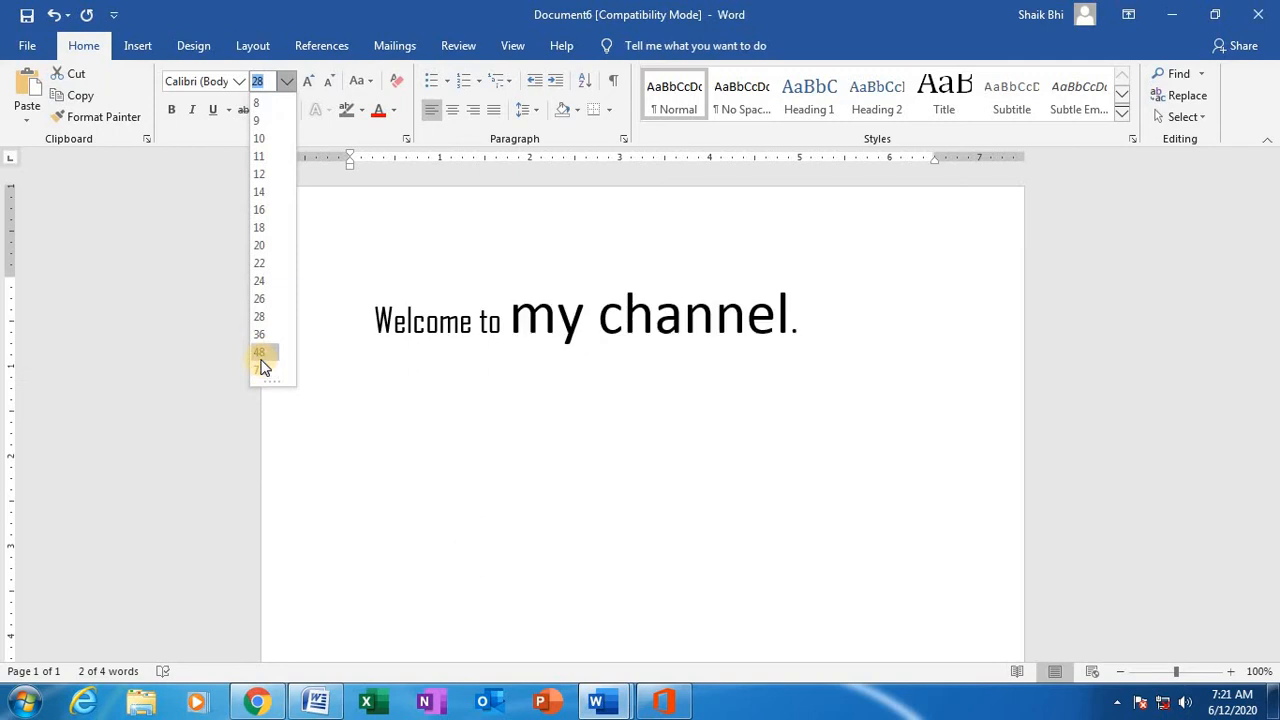
# Set the font size of "my channel" in the heading line to 48
pyautogui.click(262, 358)
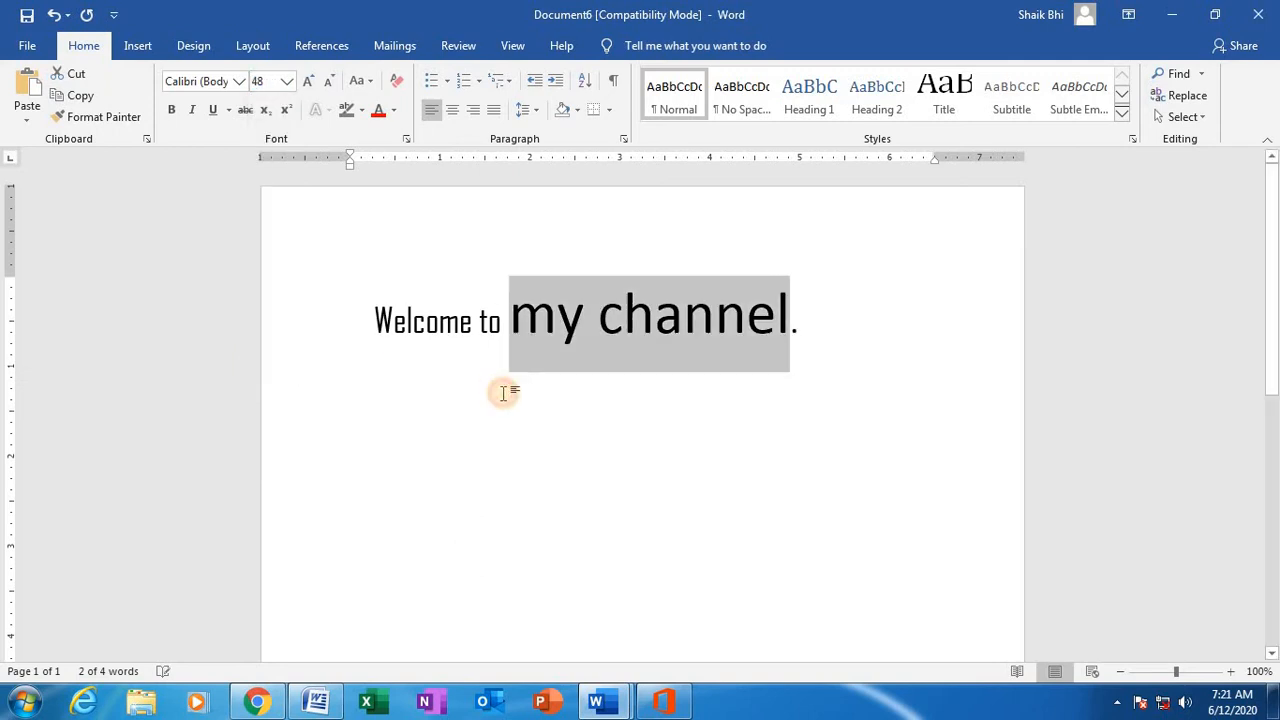
pyautogui.click(500, 391)
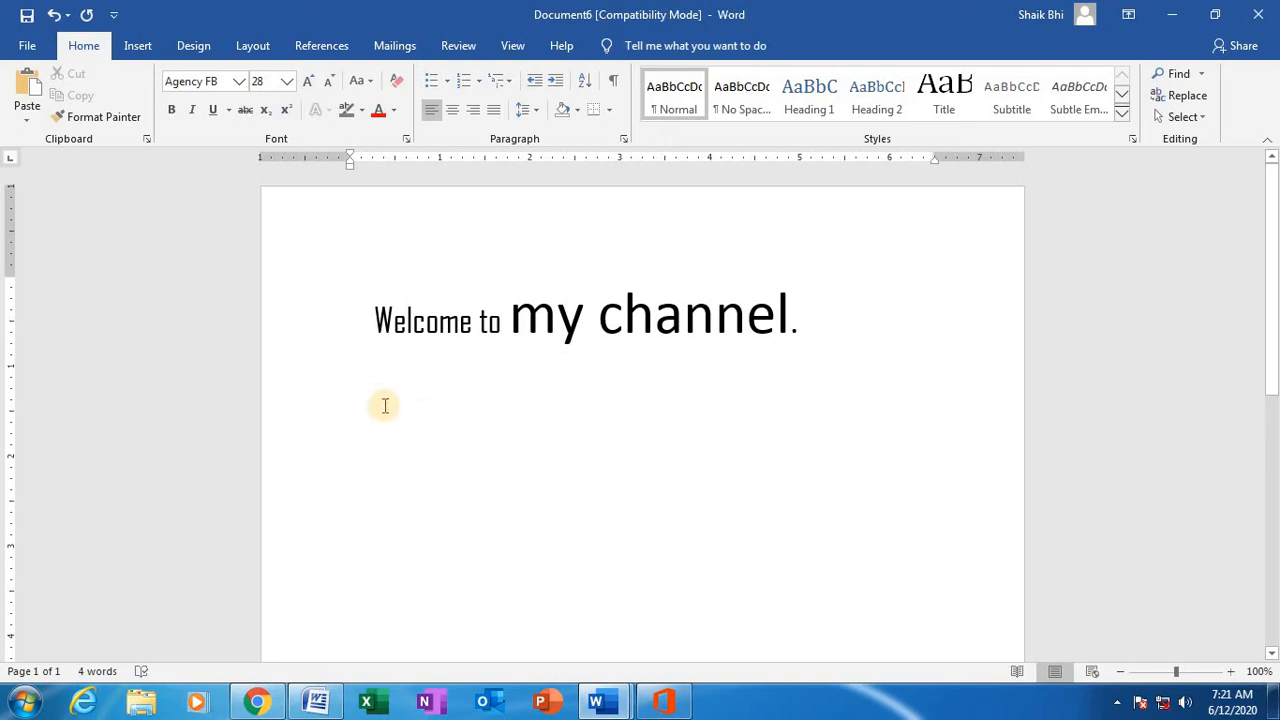
# Add a new line reading "welcome" below the "Welcome to my channel." line
pyautogui.click(830, 362)
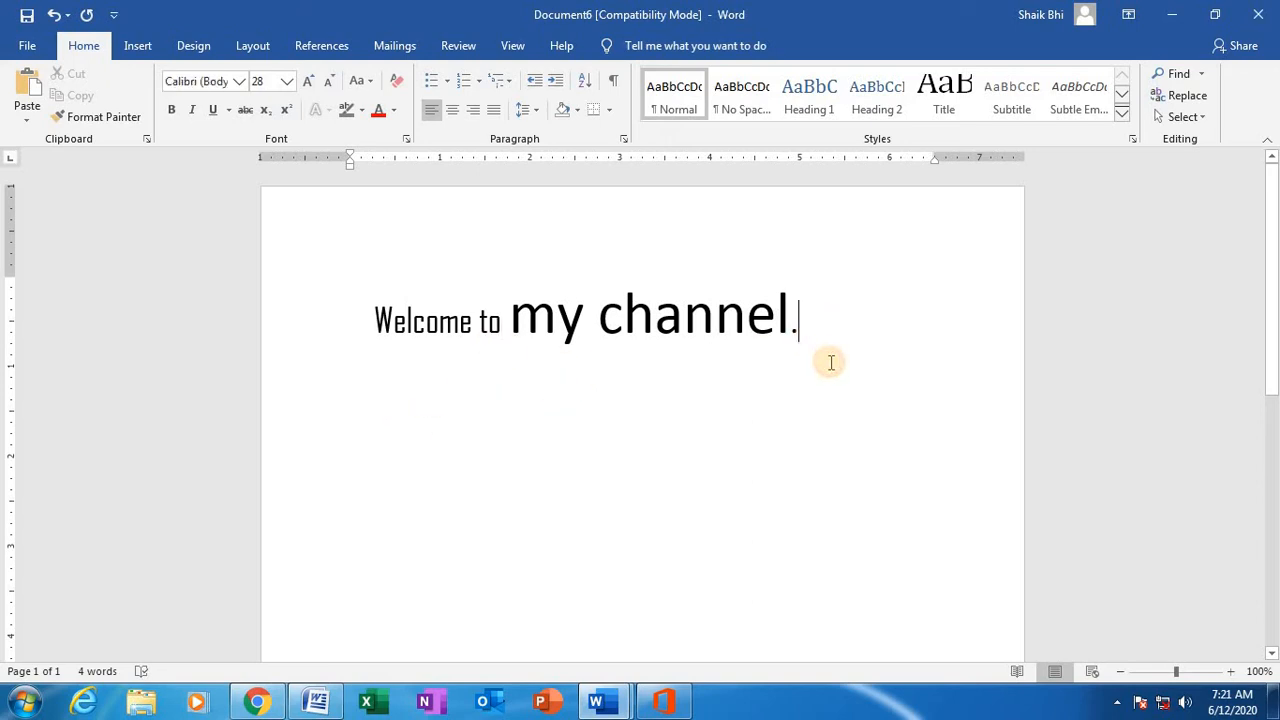
pyautogui.press('Return')
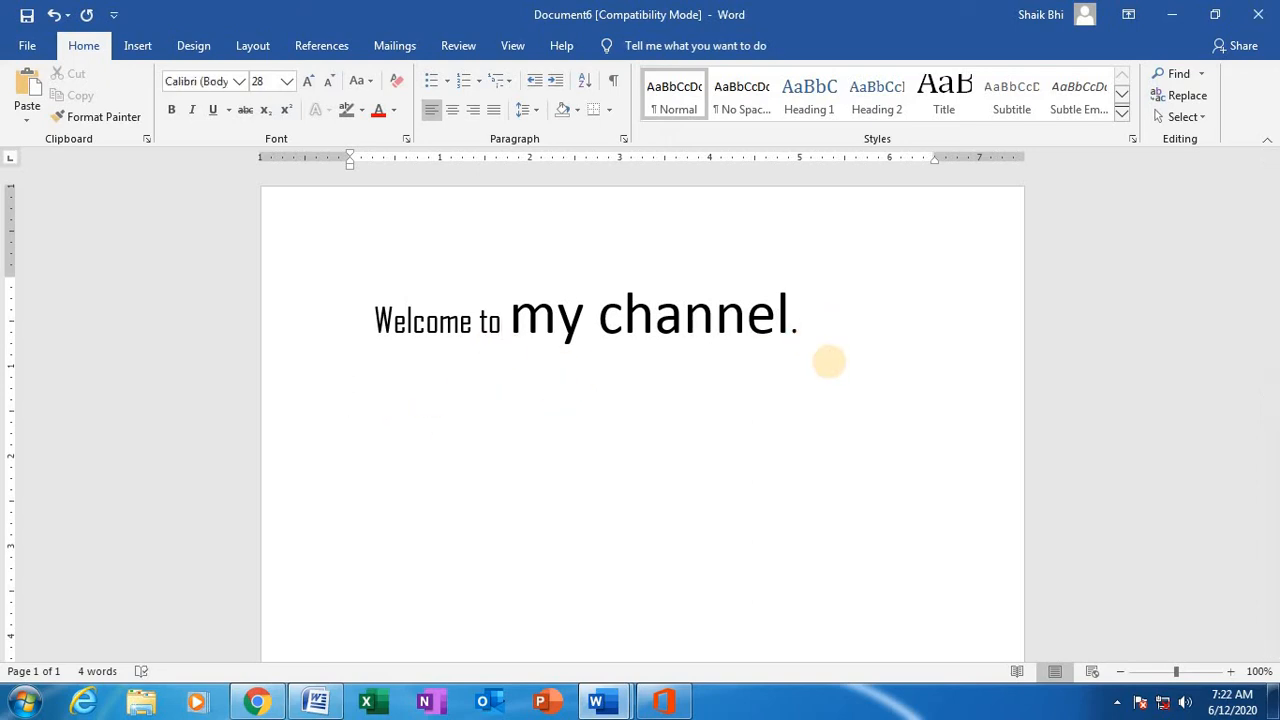
pyautogui.write('welcome')
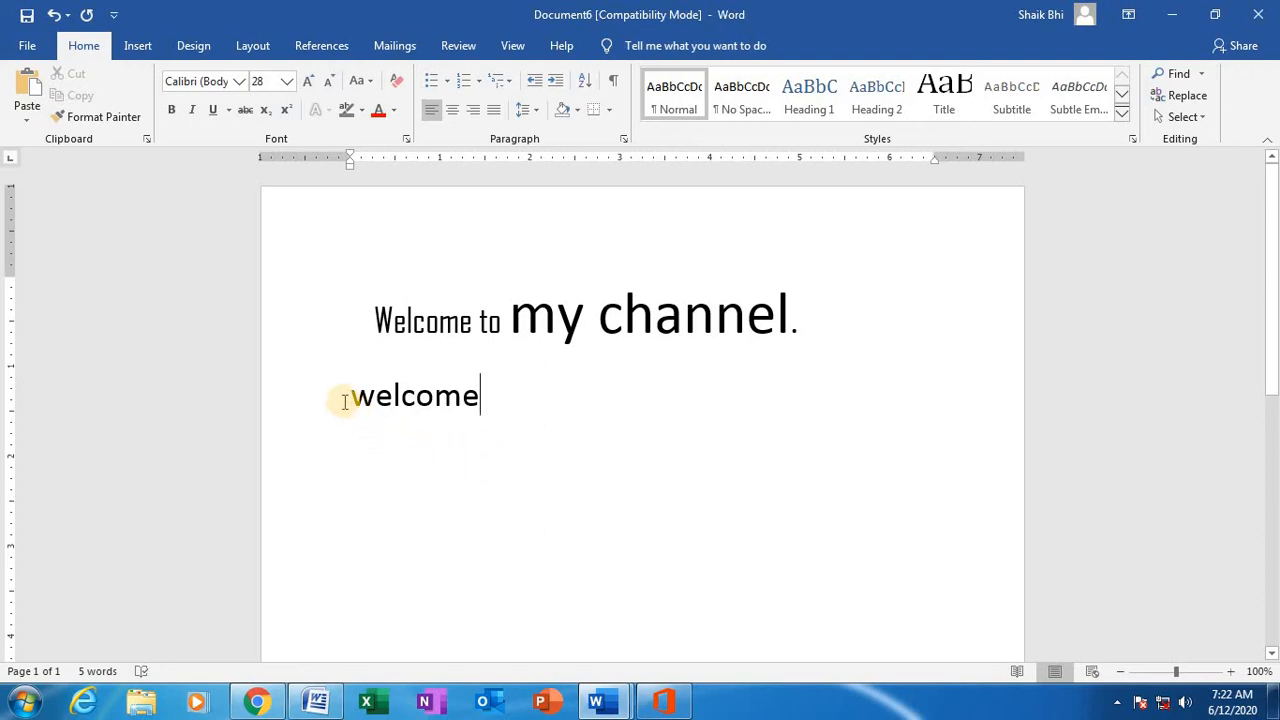
# Enlarge the word "welcome" on the second line one point at a time to size 41
pyautogui.moveTo(345, 399); pyautogui.dragTo(486, 404)
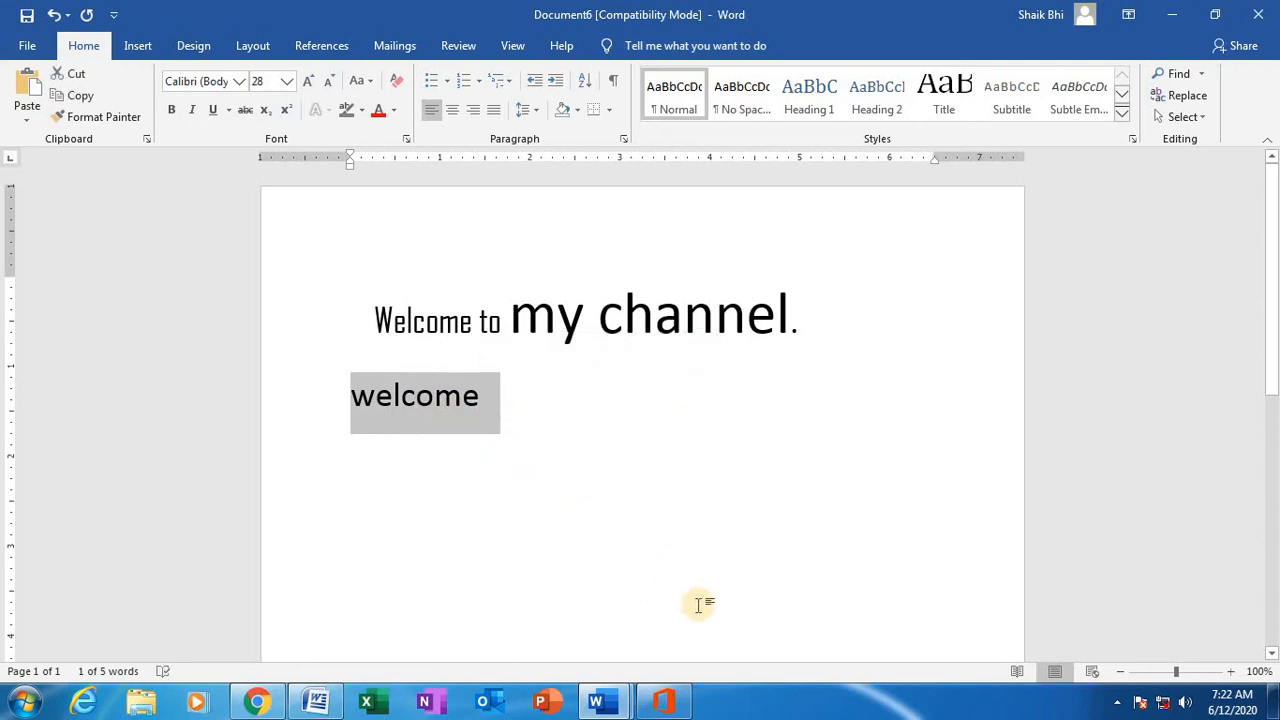
pyautogui.hotkey('ctrl', ']')
pyautogui.hotkey('ctrl', ']')
pyautogui.hotkey('ctrl', ']')
pyautogui.hotkey('ctrl', ']')
pyautogui.hotkey('ctrl', ']')
pyautogui.hotkey('ctrl', ']')
pyautogui.hotkey('ctrl', ']')
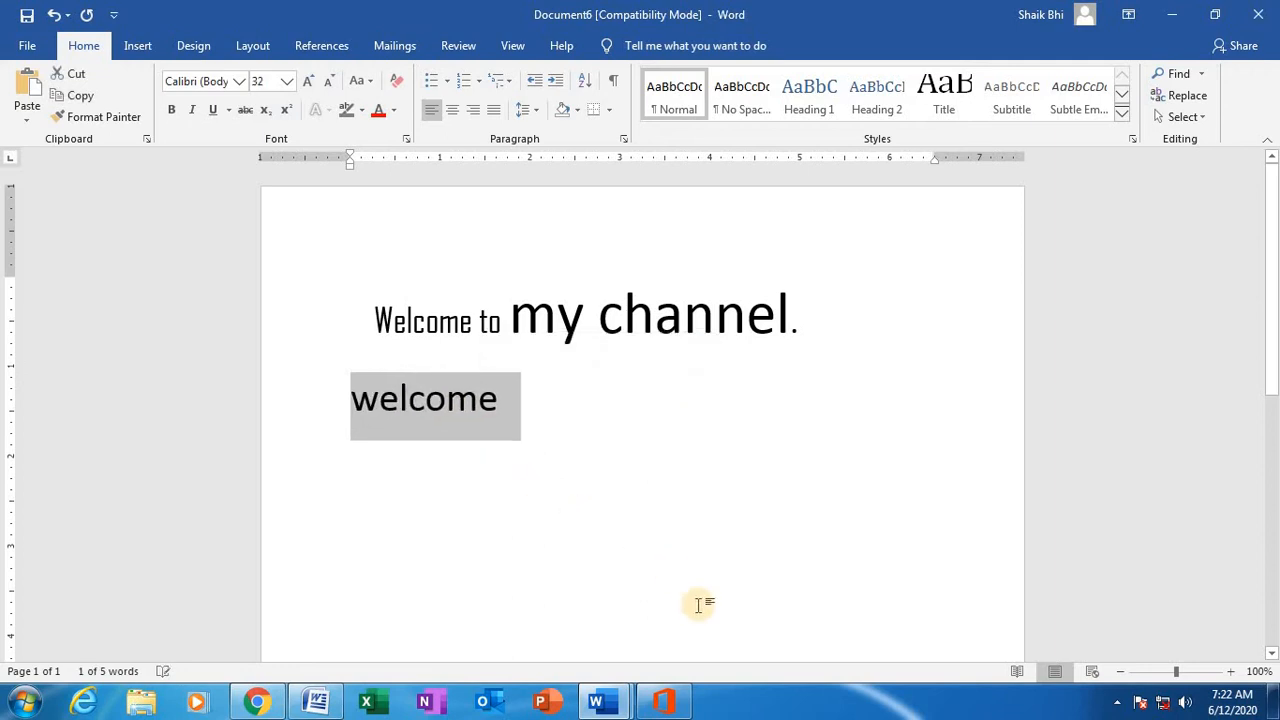
pyautogui.hotkey('ctrl', ']')
pyautogui.hotkey('ctrl', ']')
pyautogui.hotkey('ctrl', ']')
pyautogui.hotkey('ctrl', ']')
pyautogui.hotkey('ctrl', ']')
pyautogui.hotkey('ctrl', ']')
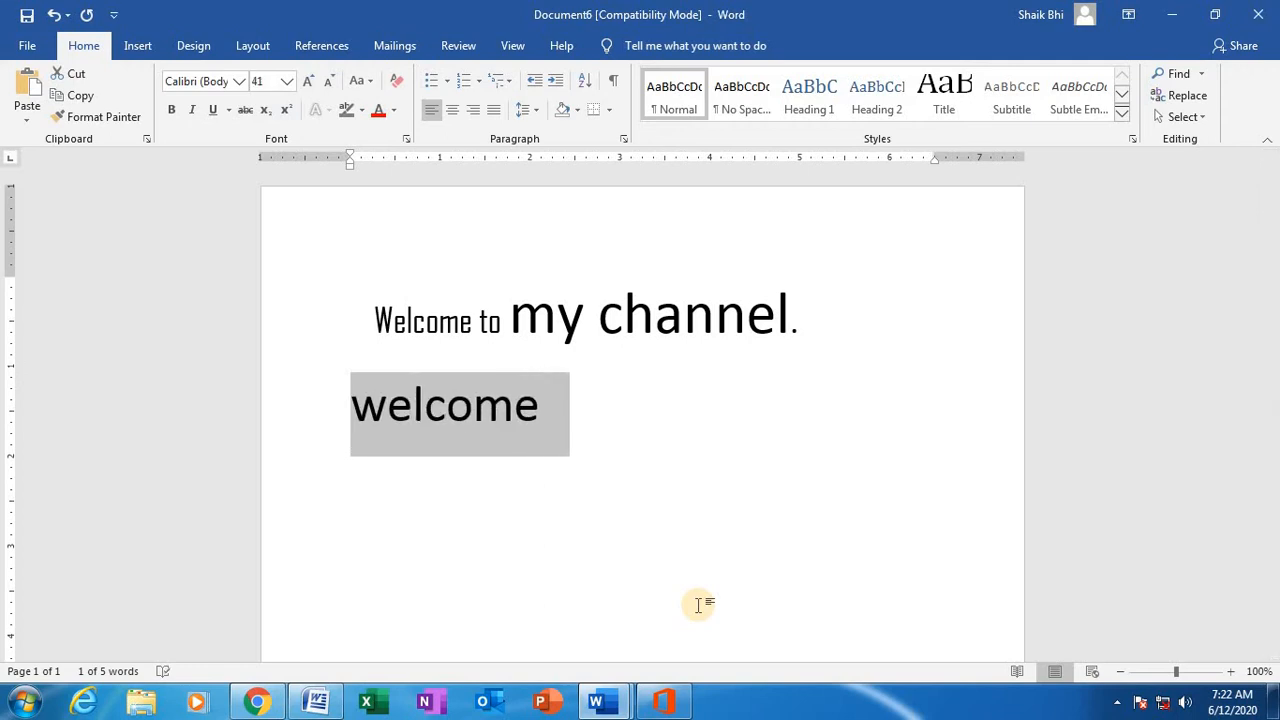
pyautogui.click(437, 500)
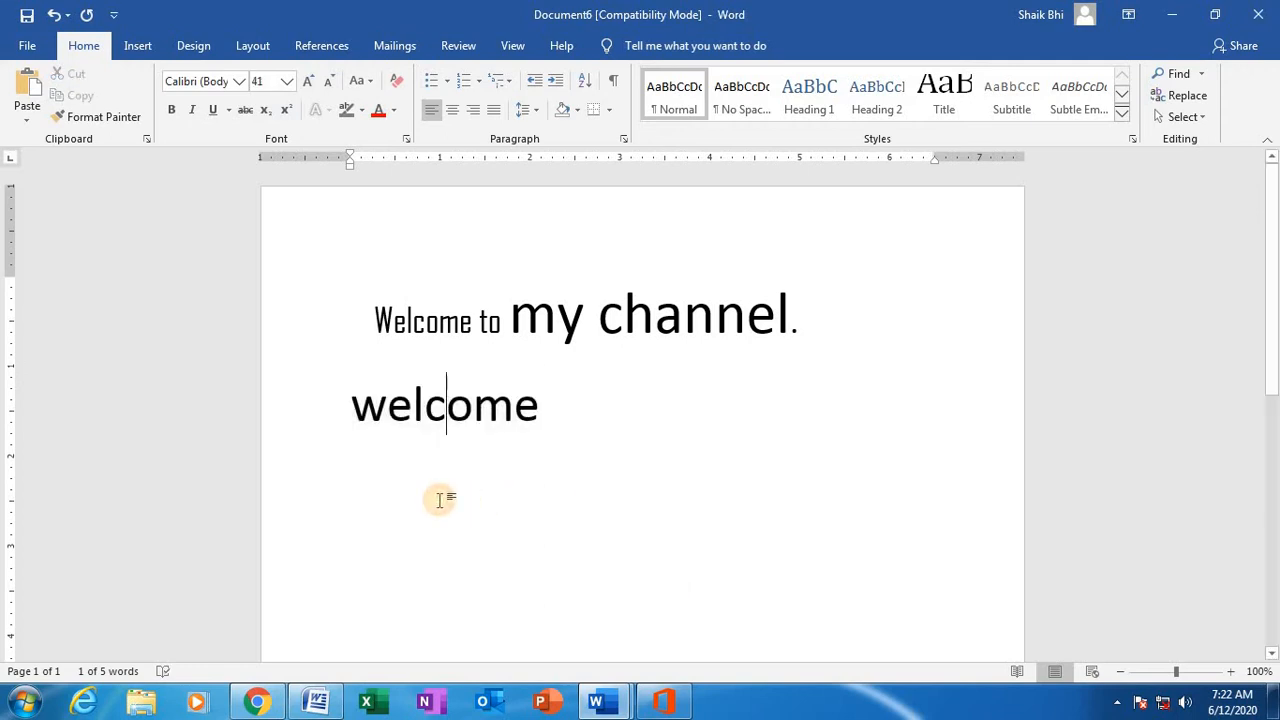
# Add a line below "Welcome" at font size 24 reading "Ctrl+] ----font increase."
pyautogui.click(592, 405)
pyautogui.press('Return')
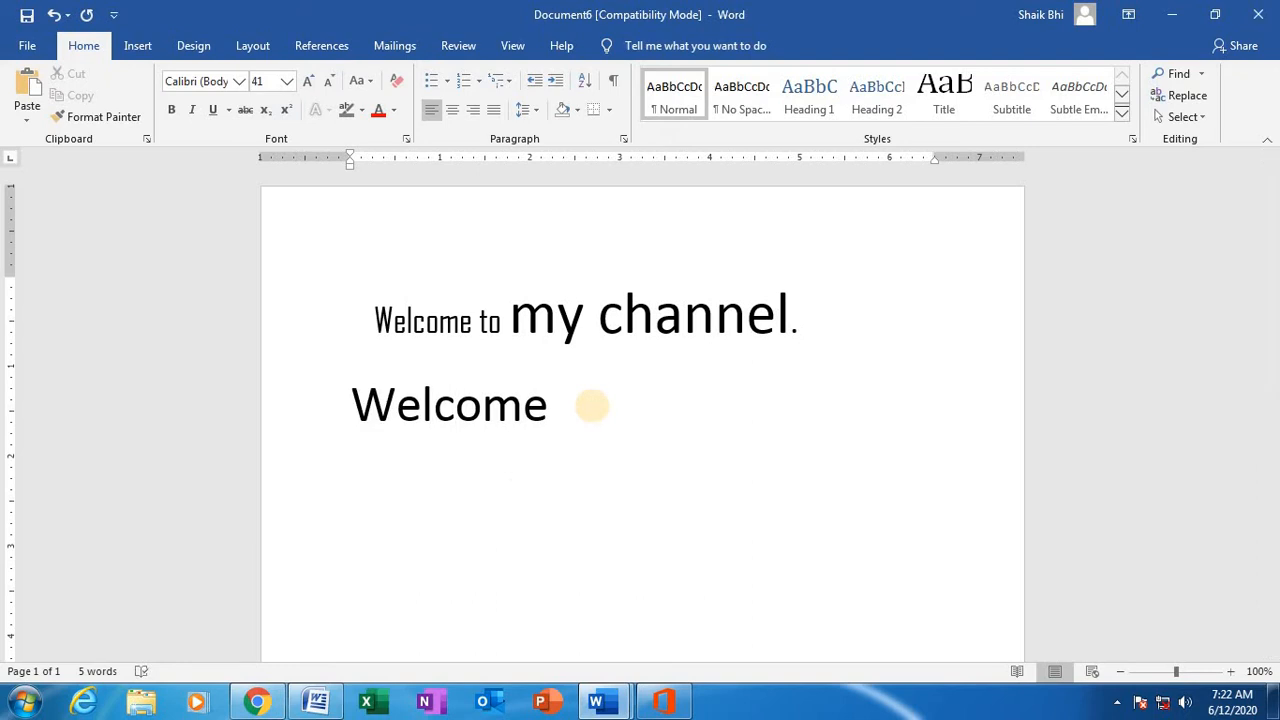
pyautogui.click(329, 81)
pyautogui.click(329, 81)
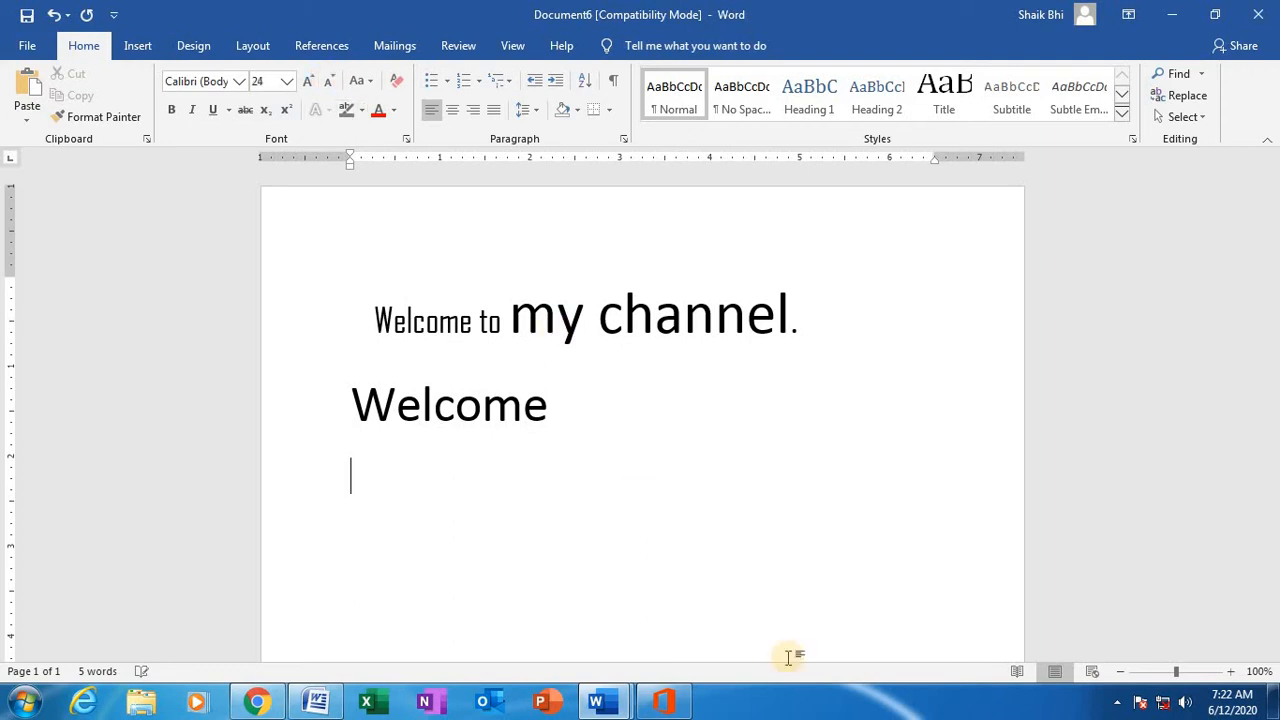
pyautogui.write('ct')
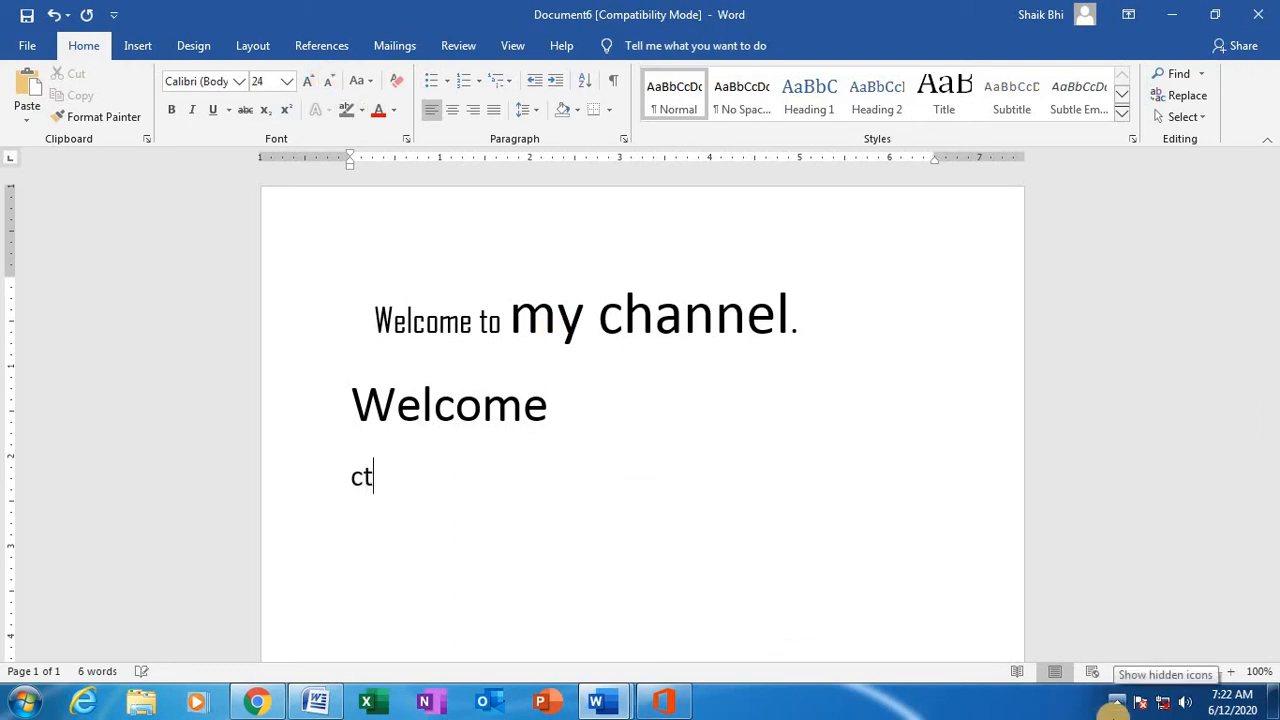
pyautogui.write('rl+] ----')
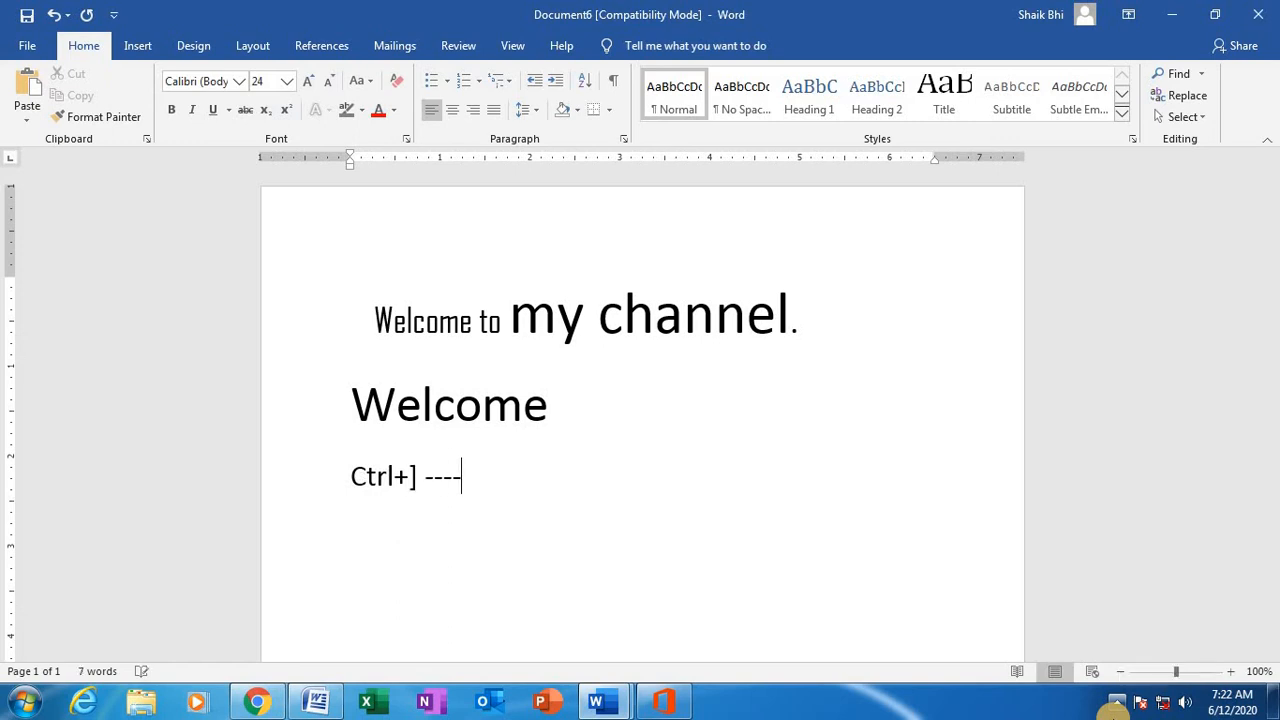
pyautogui.write('font increa')
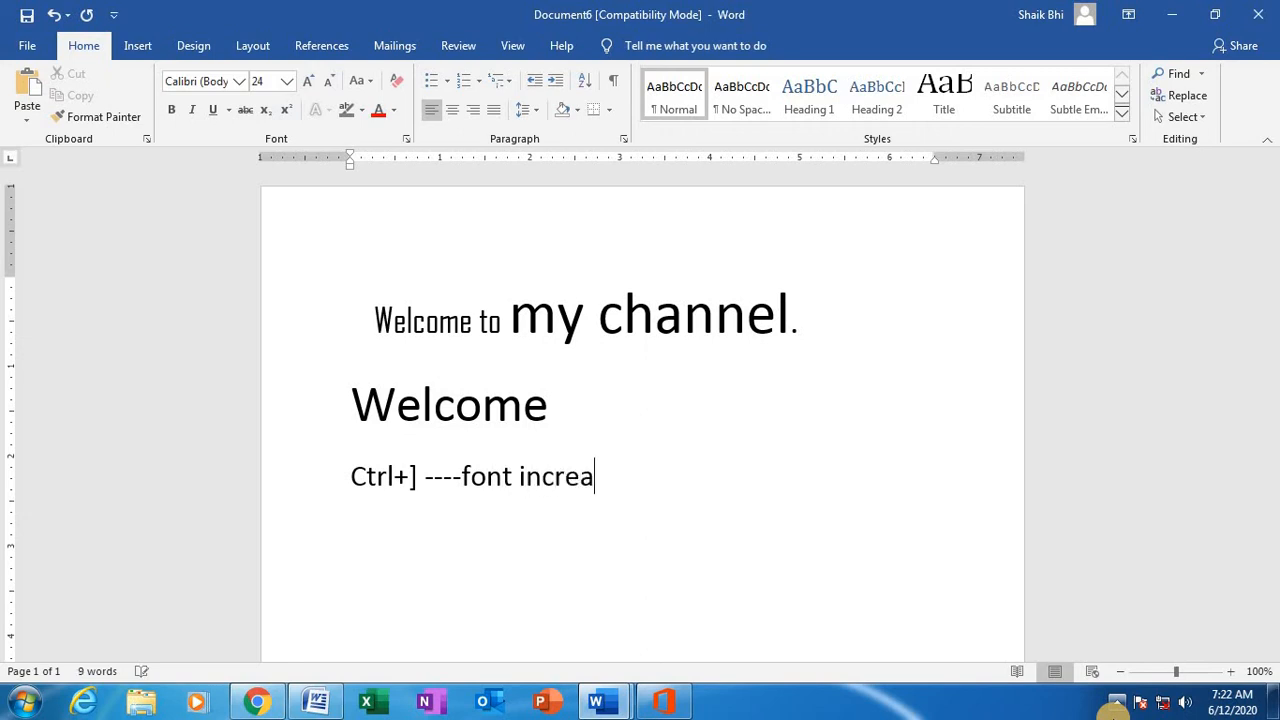
pyautogui.write('se.')
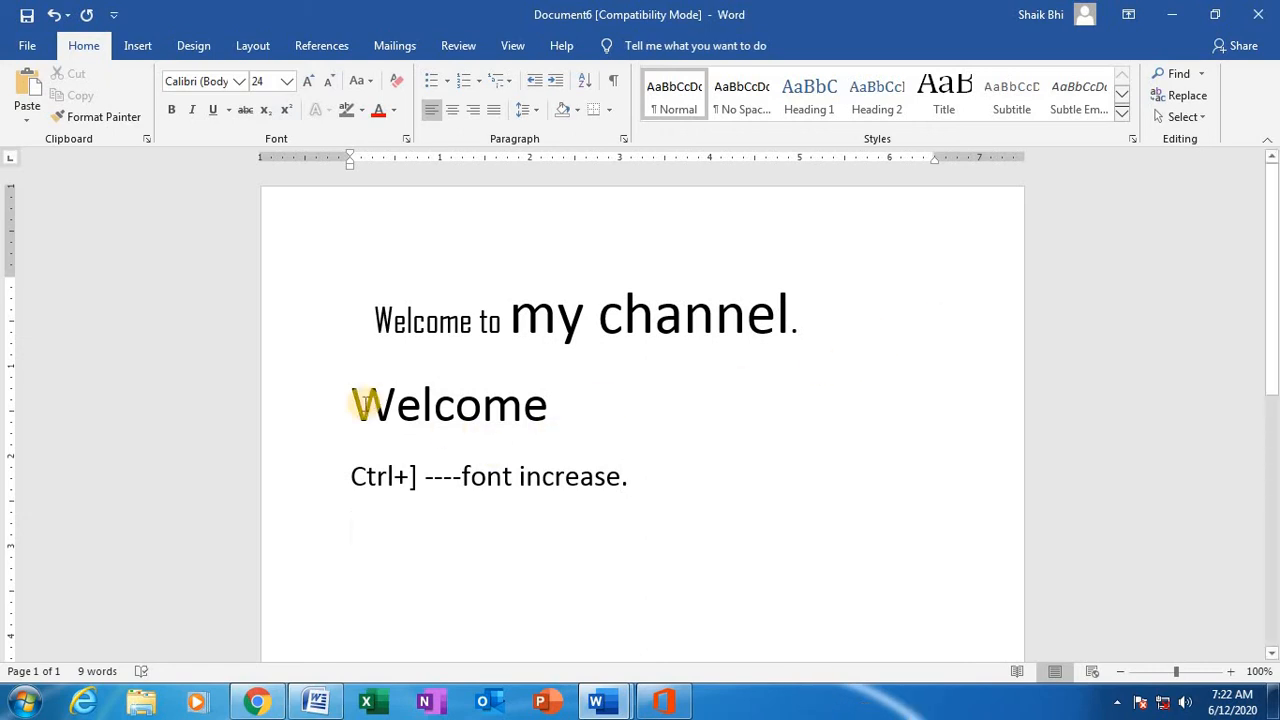
# Shrink the word "Welcome" on the second line one point at a time to size 22
pyautogui.moveTo(355, 403); pyautogui.dragTo(568, 405)
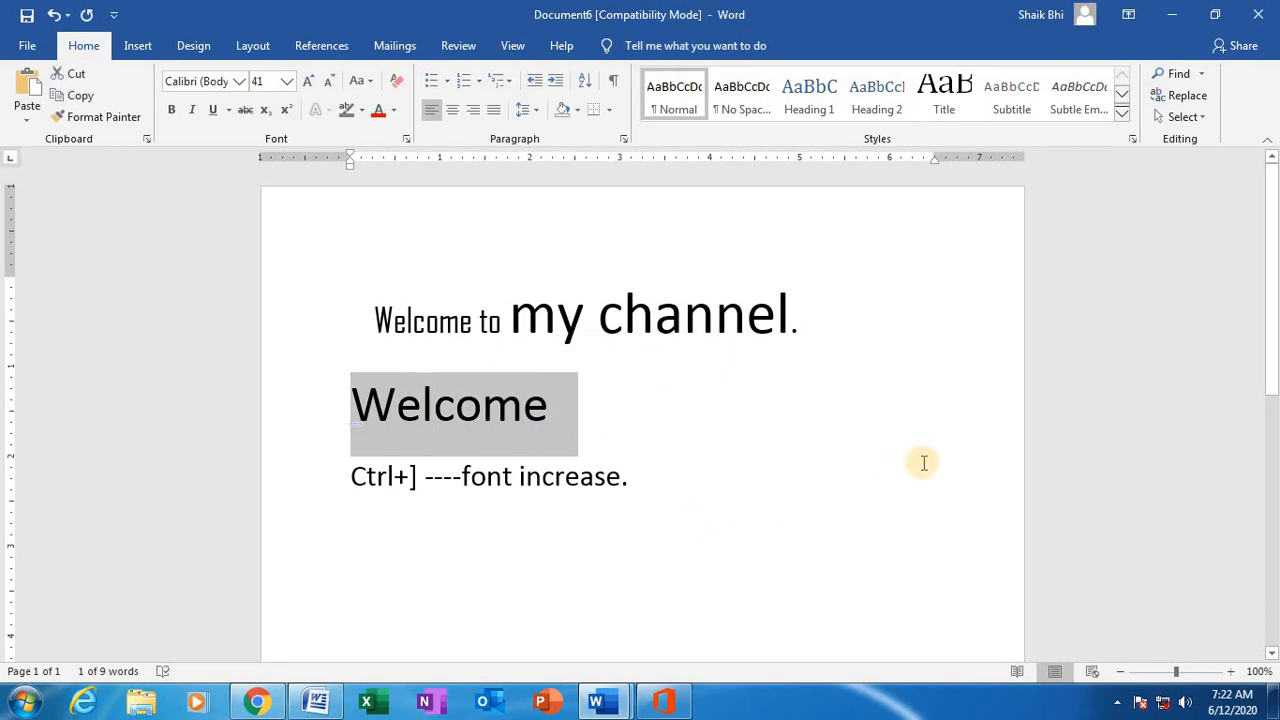
pyautogui.hotkey('ctrl', '[')
pyautogui.hotkey('ctrl', '[')
pyautogui.hotkey('ctrl', '[')
pyautogui.hotkey('ctrl', '[')
pyautogui.hotkey('ctrl', '[')
pyautogui.hotkey('ctrl', '[')
pyautogui.hotkey('ctrl', '[')
pyautogui.hotkey('ctrl', '[')
pyautogui.hotkey('ctrl', '[')
pyautogui.hotkey('ctrl', '[')
pyautogui.hotkey('ctrl', '[')
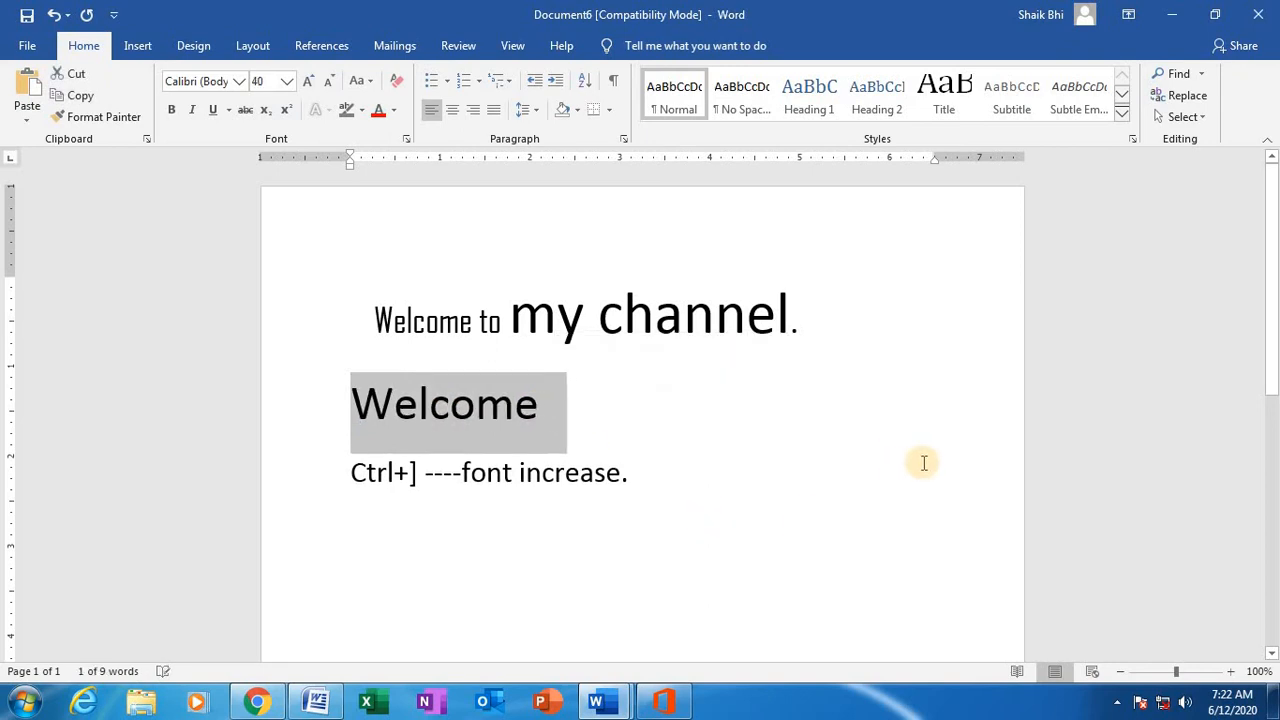
pyautogui.hotkey('ctrl', '[')
pyautogui.hotkey('ctrl', '[')
pyautogui.hotkey('ctrl', '[')
pyautogui.hotkey('ctrl', '[')
pyautogui.hotkey('ctrl', '[')
pyautogui.hotkey('ctrl', '[')
pyautogui.hotkey('ctrl', '[')
pyautogui.hotkey('ctrl', '[')
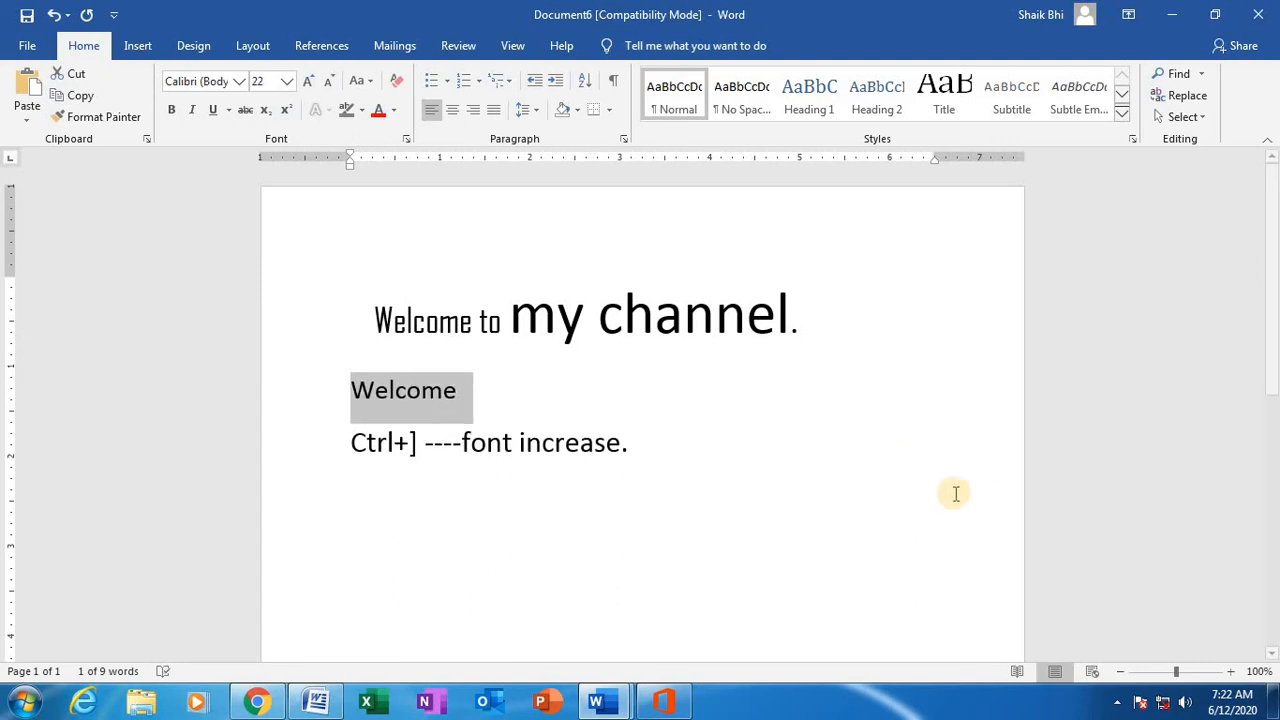
pyautogui.click(362, 476)
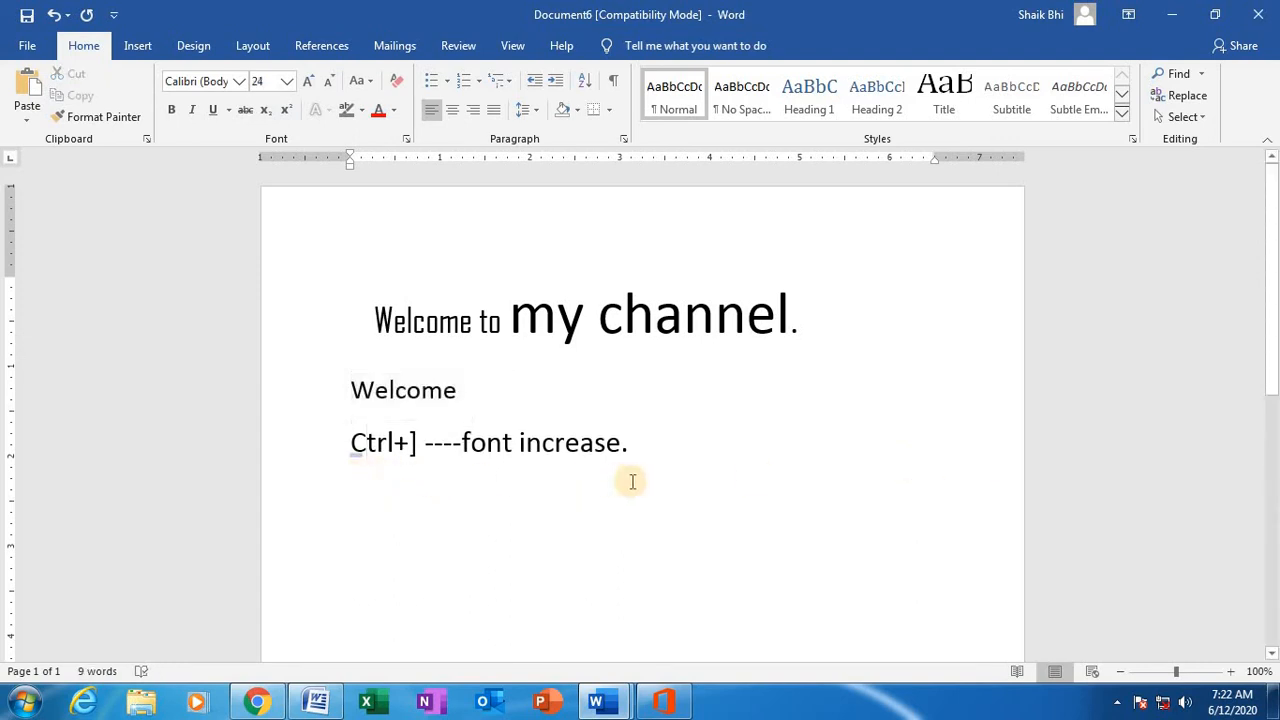
# Add a line below the font increase note reading "Ctrl+[ ----- font decrease."
pyautogui.click(671, 445)
pyautogui.press('Return')
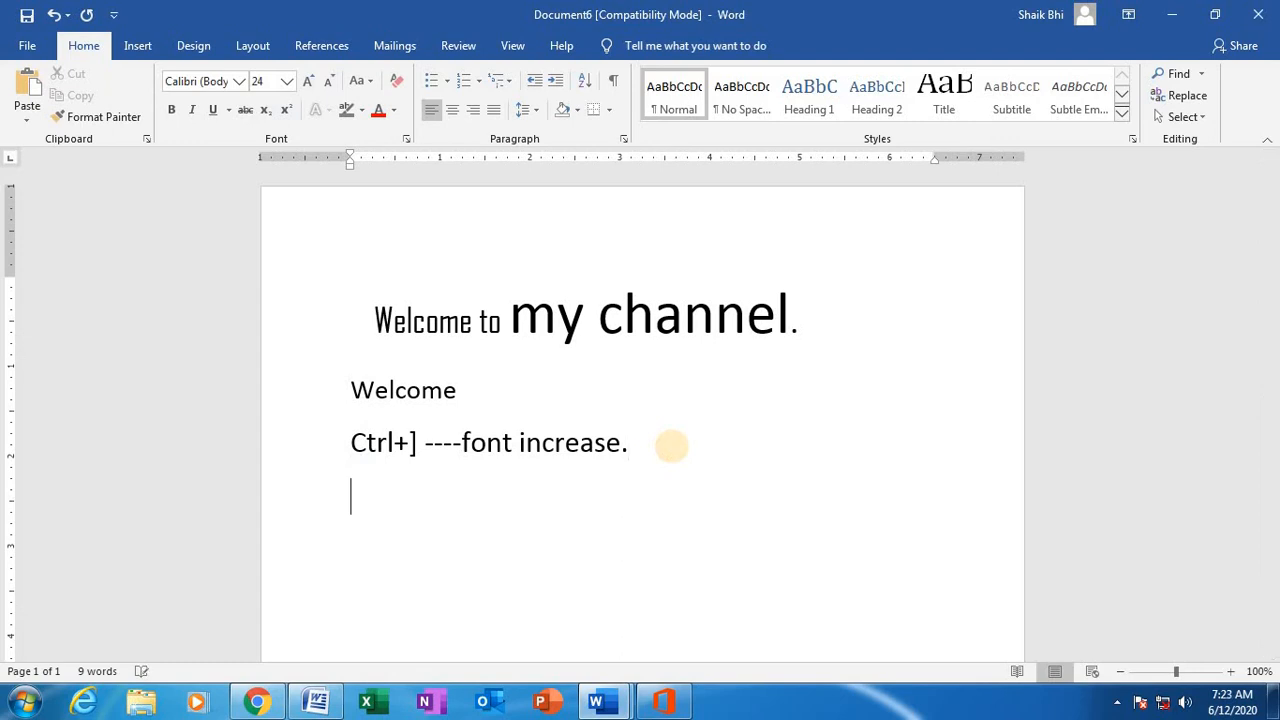
pyautogui.write('ctr')
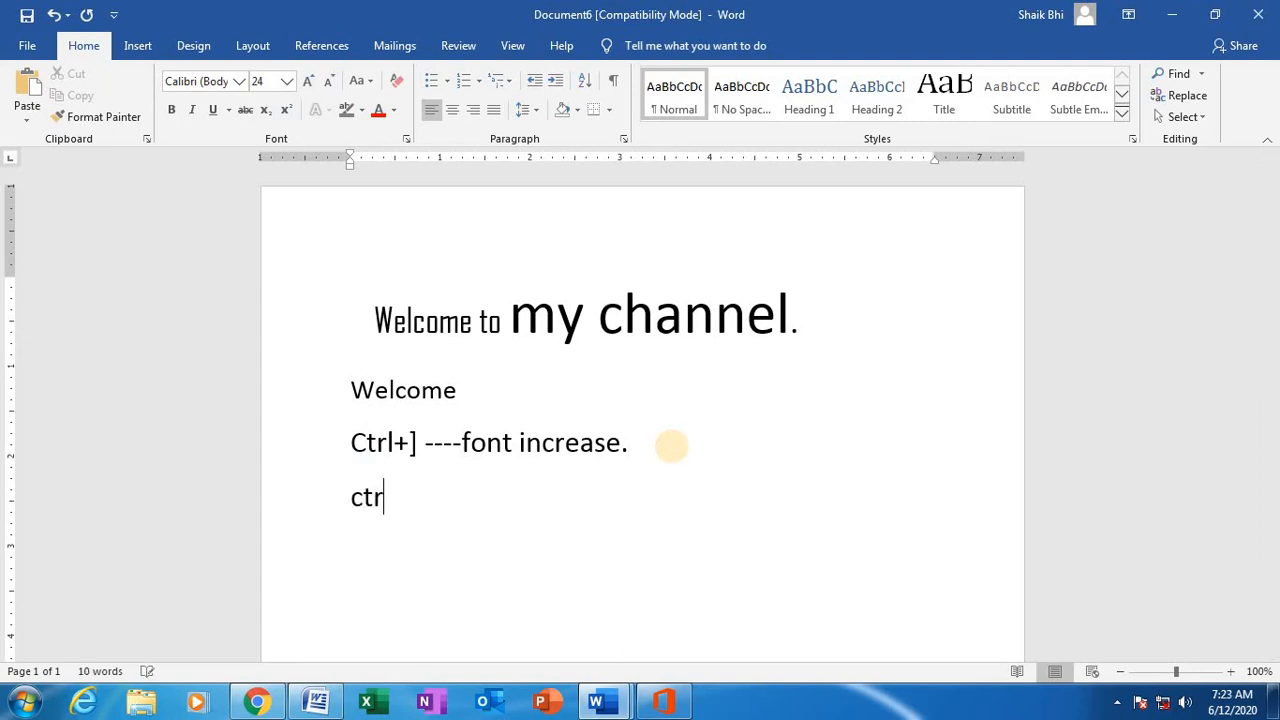
pyautogui.write('l+')
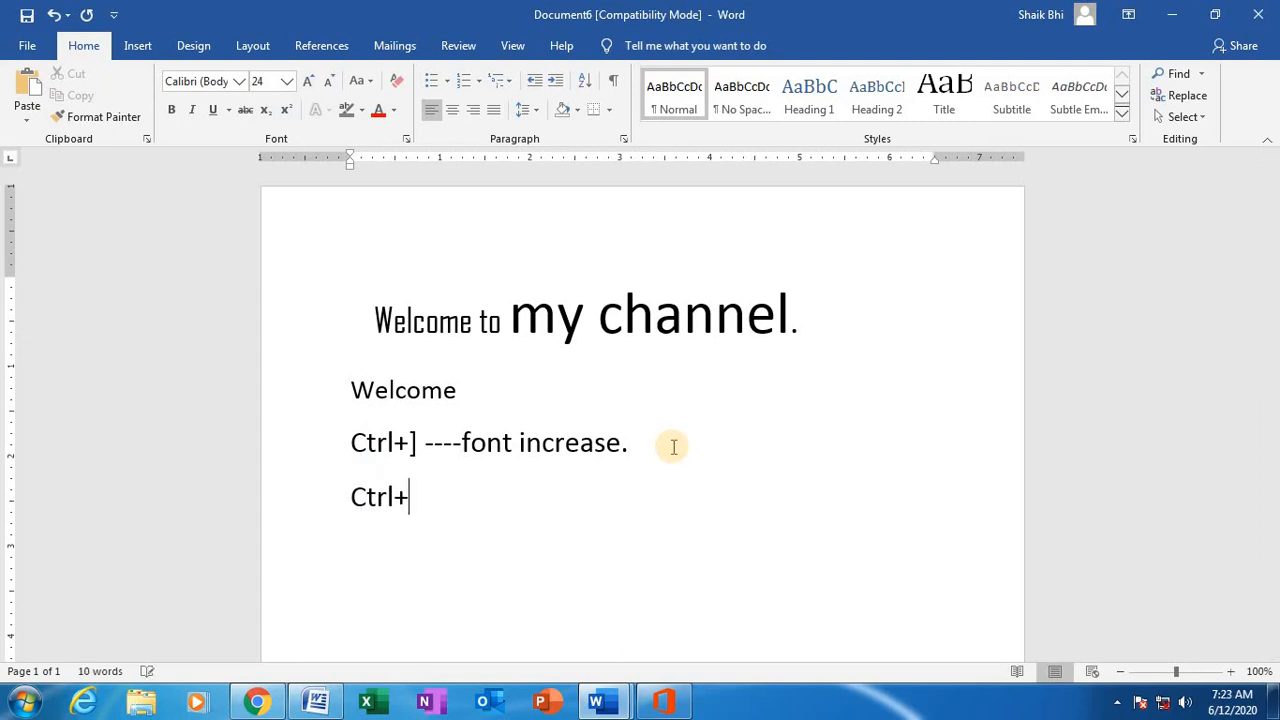
pyautogui.write('[ ----- fon')
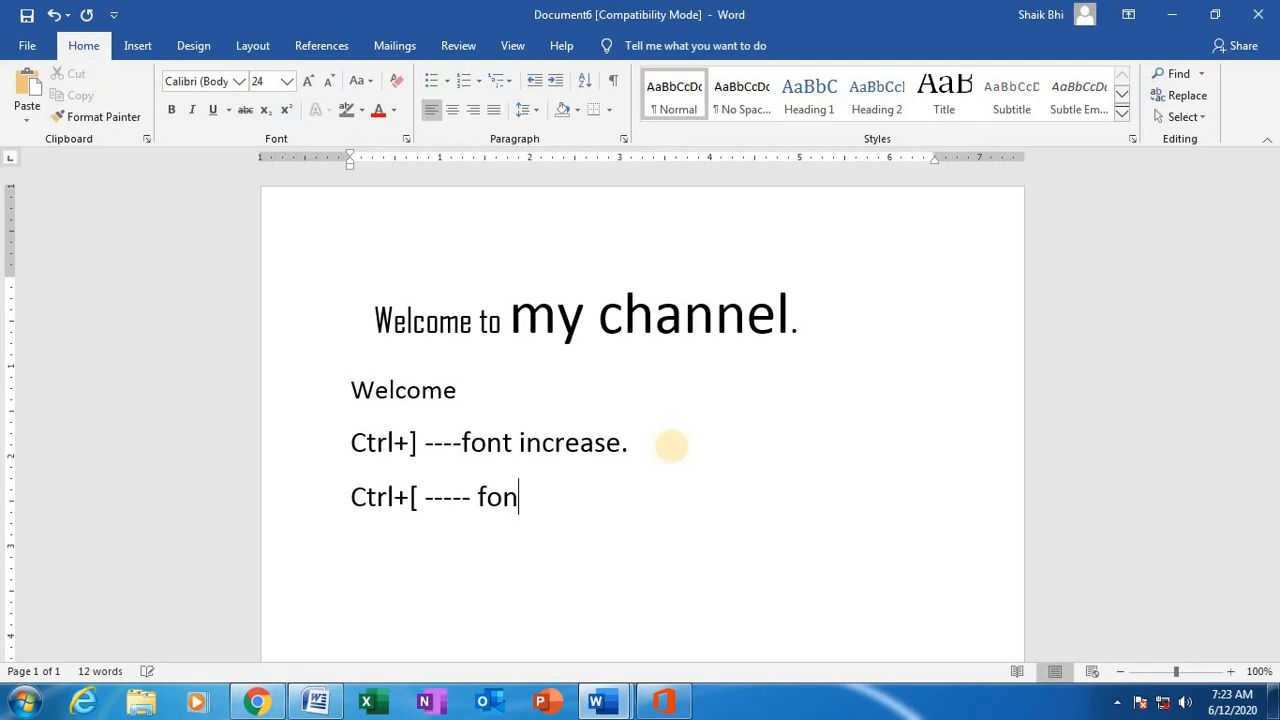
pyautogui.write('t decrease.')
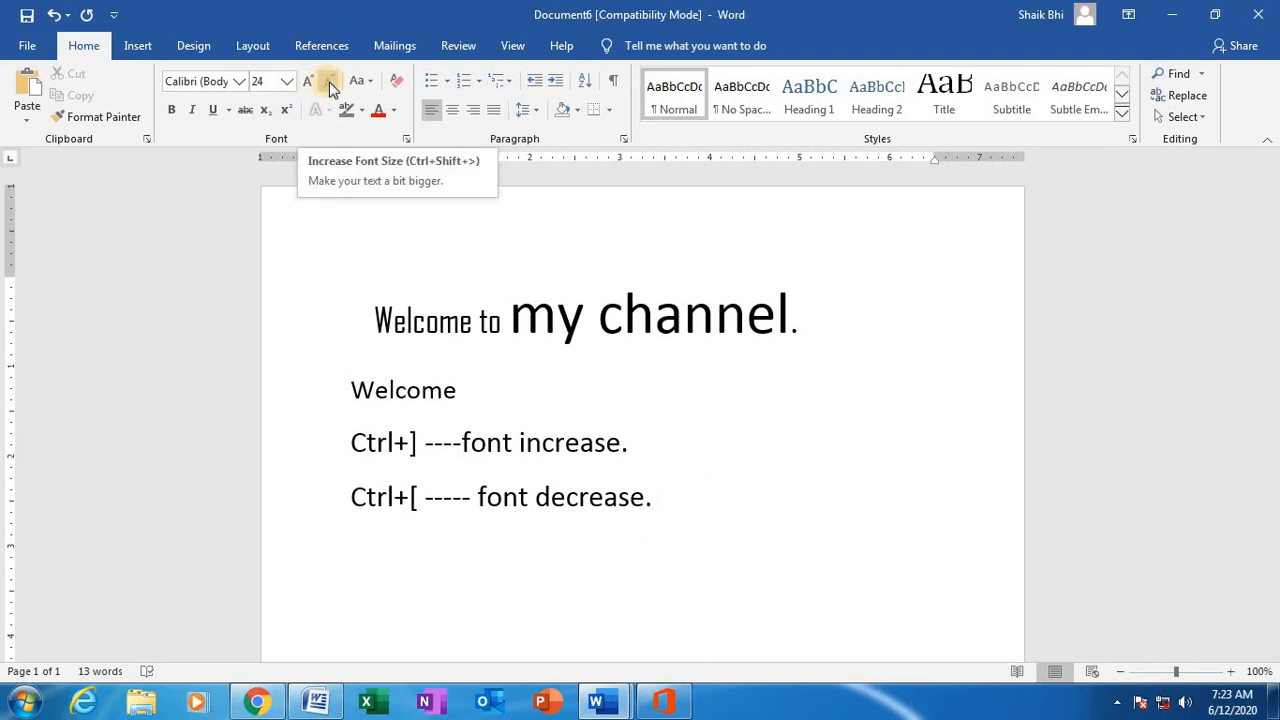
# Enlarge the standalone word "Welcome" through the preset font sizes up to 72 with Increase Font Size
pyautogui.moveTo(344, 386); pyautogui.dragTo(455, 410)
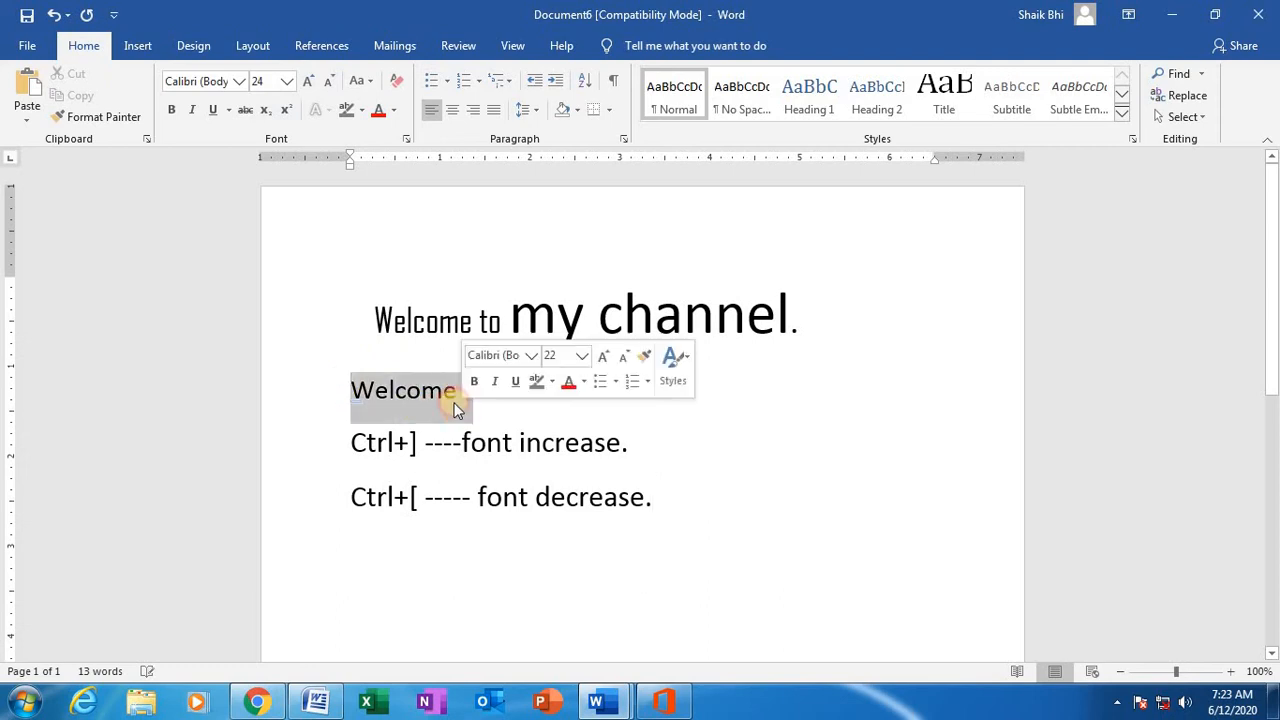
pyautogui.click(309, 84)
pyautogui.click(309, 84)
pyautogui.click(309, 84)
pyautogui.click(309, 84)
pyautogui.click(309, 84)
pyautogui.click(309, 84)
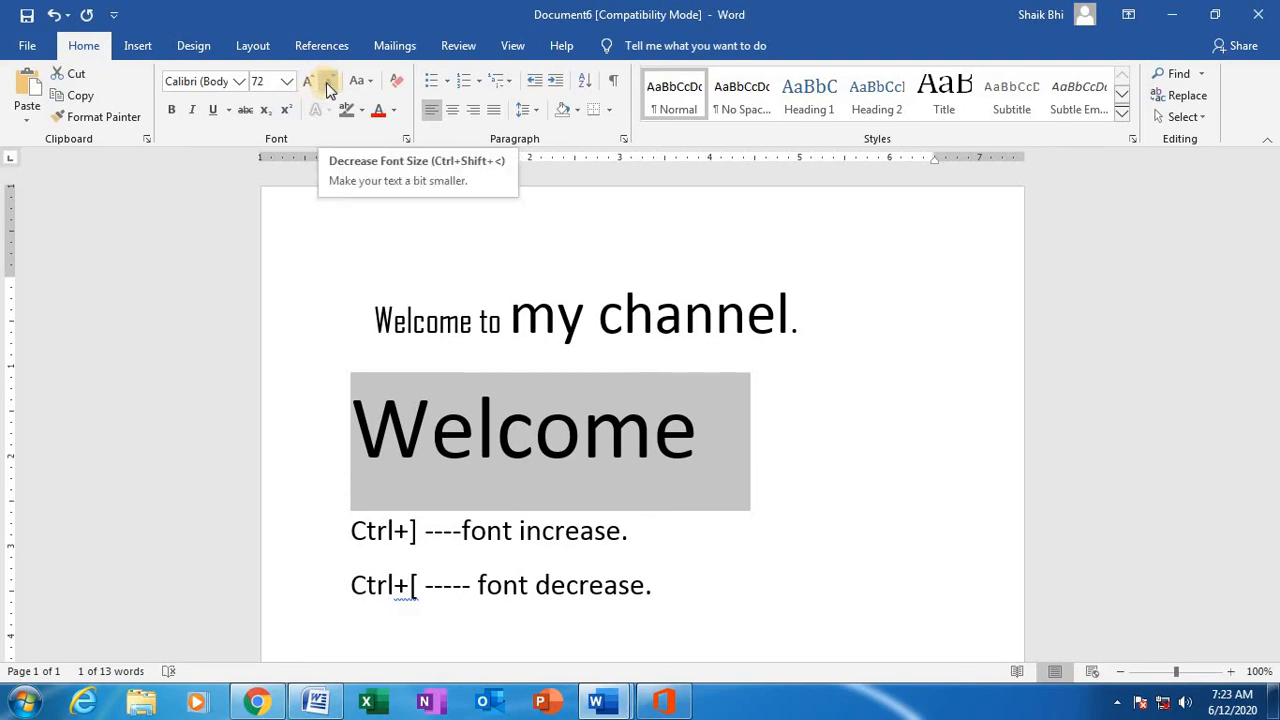
# Reduce the standalone word "Welcome" to font size 24 with Decrease Font Size
pyautogui.click(329, 86)
pyautogui.click(329, 86)
pyautogui.click(329, 86)
pyautogui.click(329, 86)
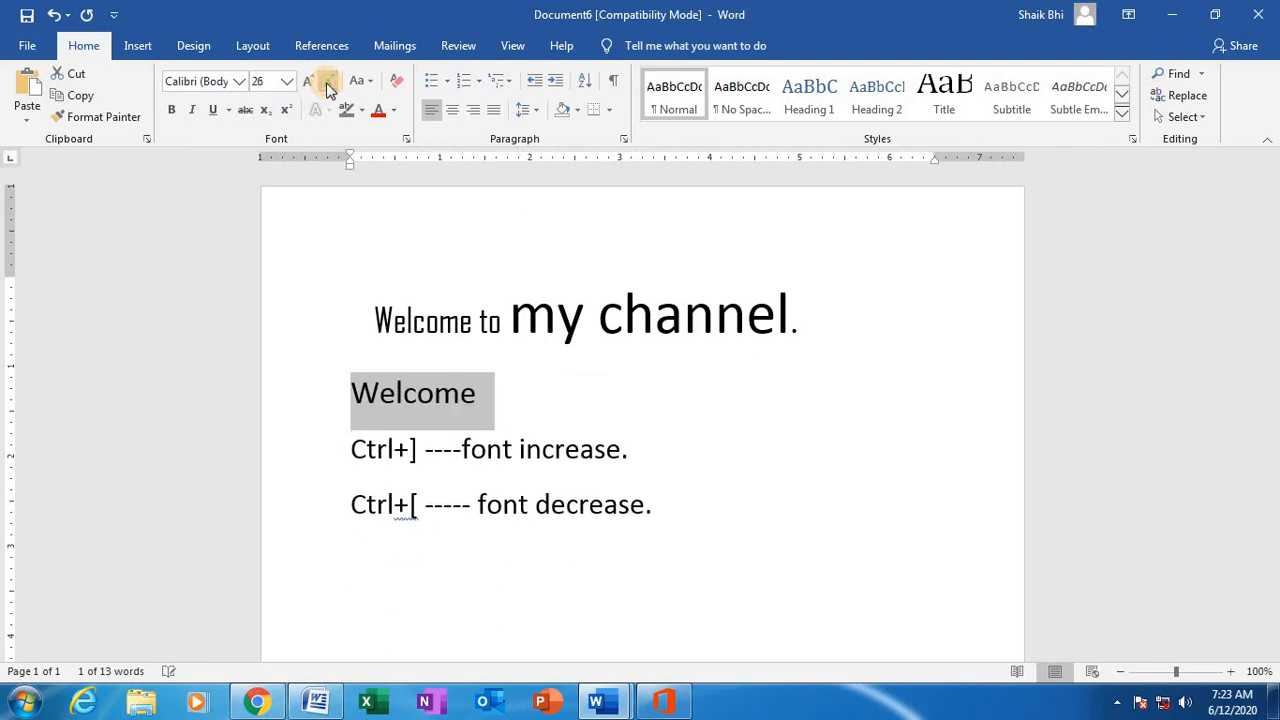
pyautogui.click(329, 86)
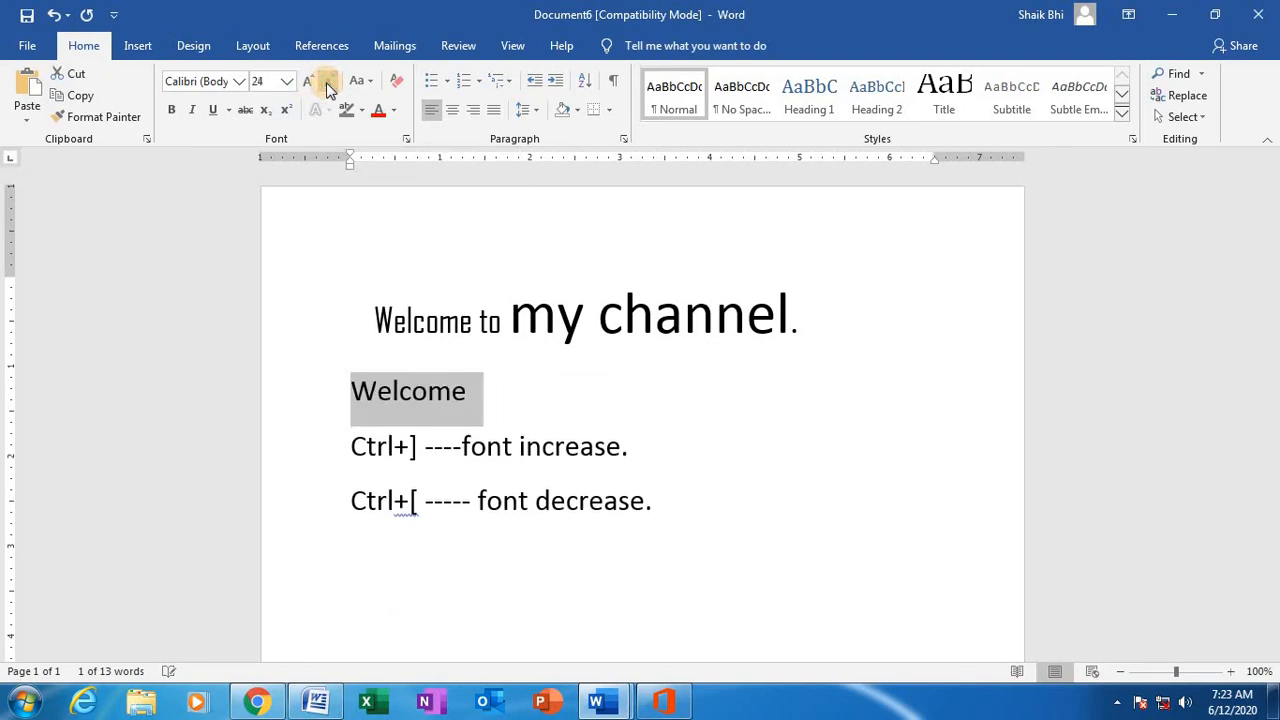
# Leave a blank line below the font decrease note and add the line "Welcome to my class."
pyautogui.click(672, 508)
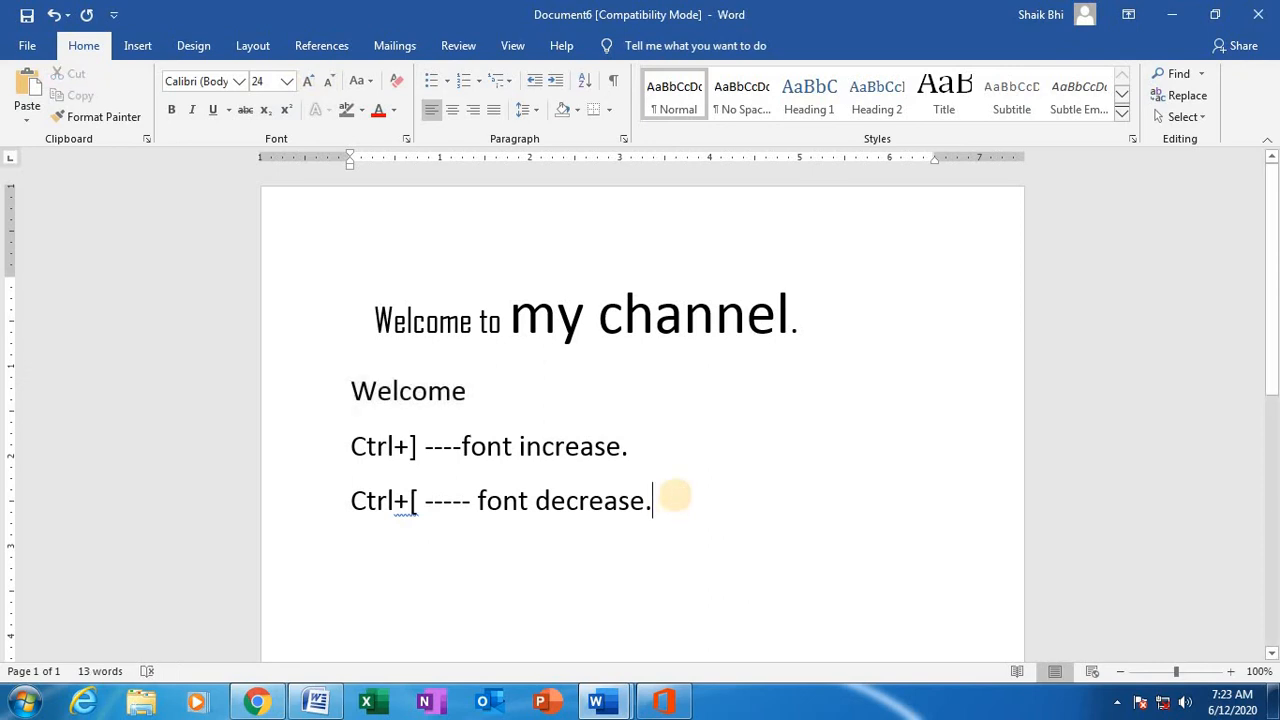
pyautogui.press('Return')
pyautogui.press('Return')
pyautogui.press('Return')
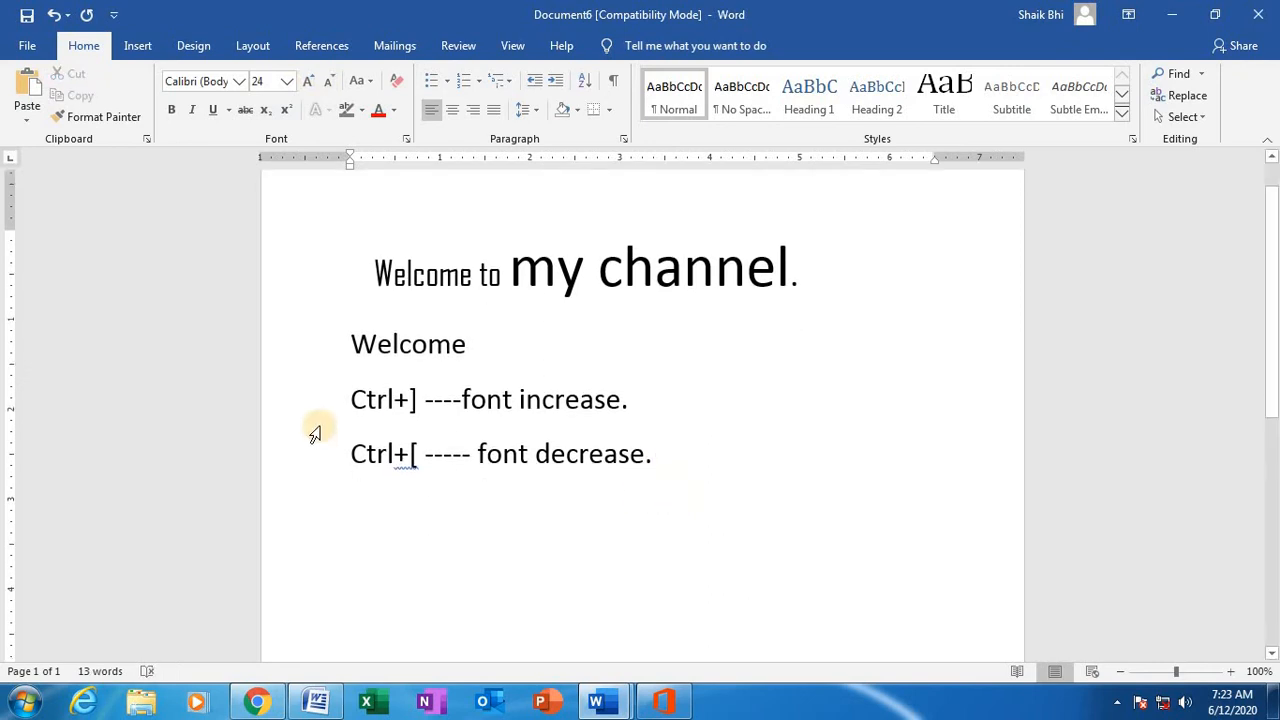
pyautogui.scroll(-3, 314, 429)
pyautogui.click(408, 408)
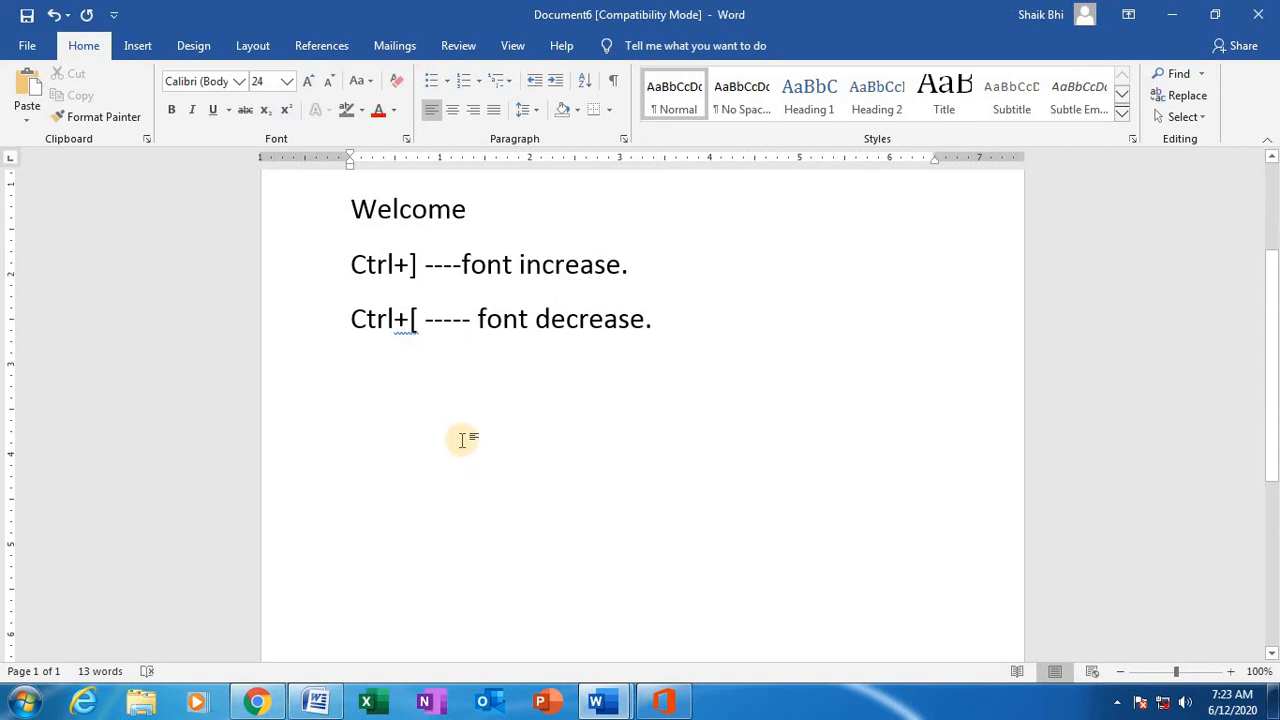
pyautogui.write('wel')
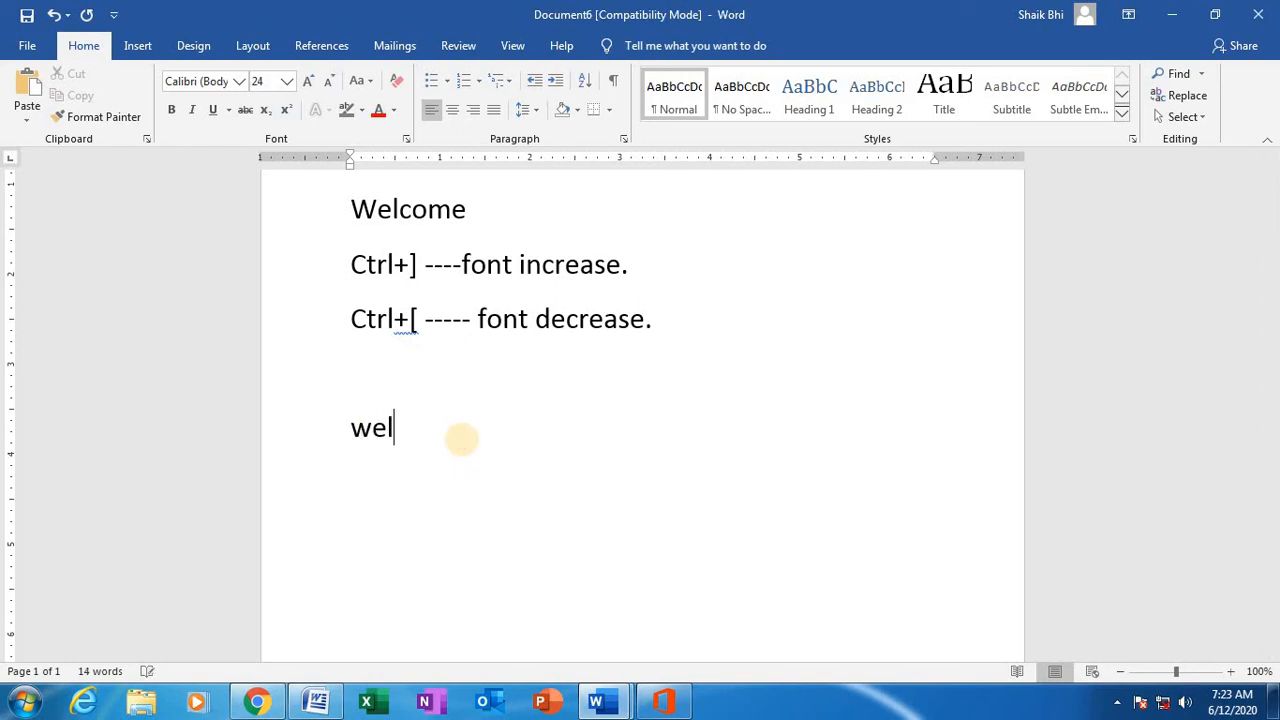
pyautogui.write('come to')
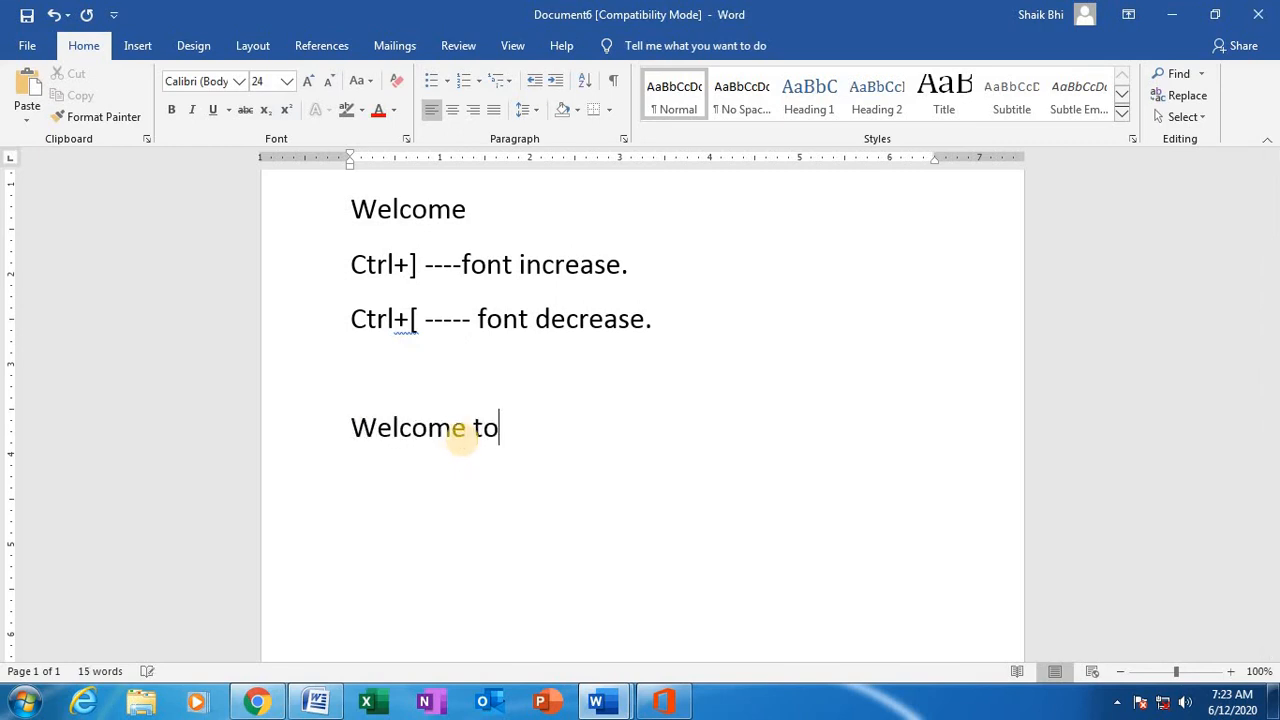
pyautogui.write(' my class.')
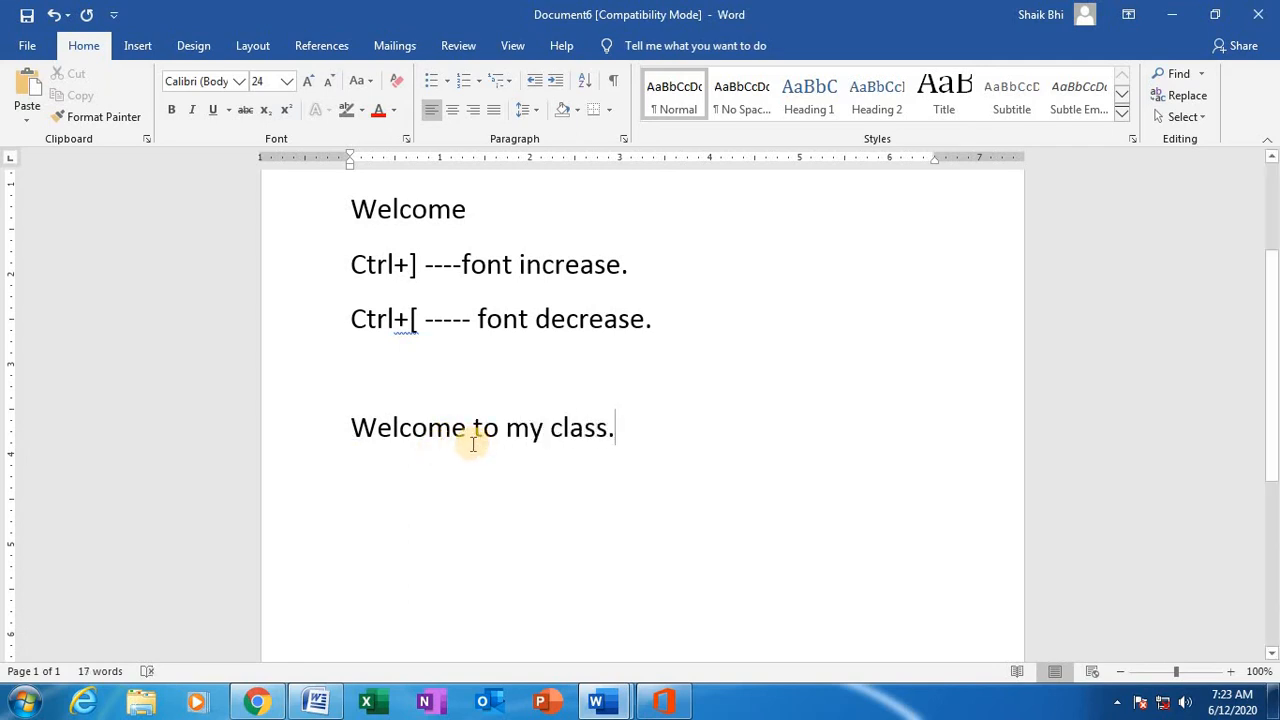
pyautogui.doubleClick(358, 447)
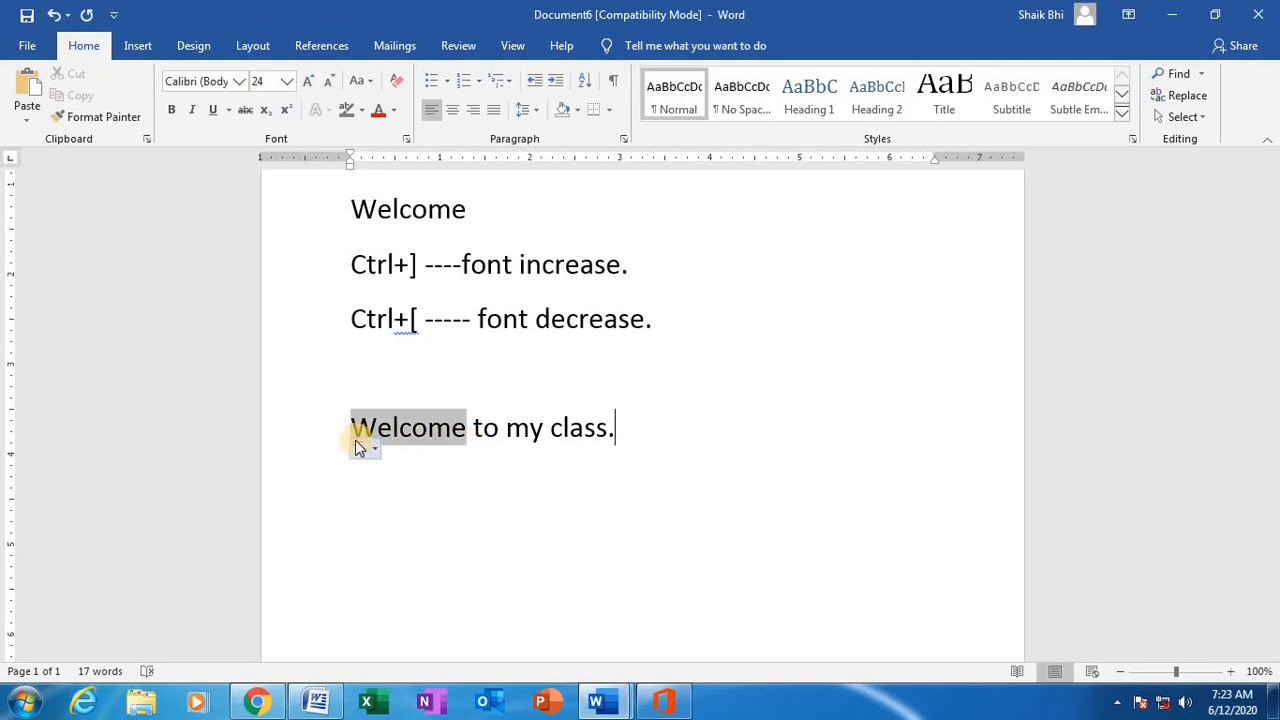
pyautogui.click(457, 517)
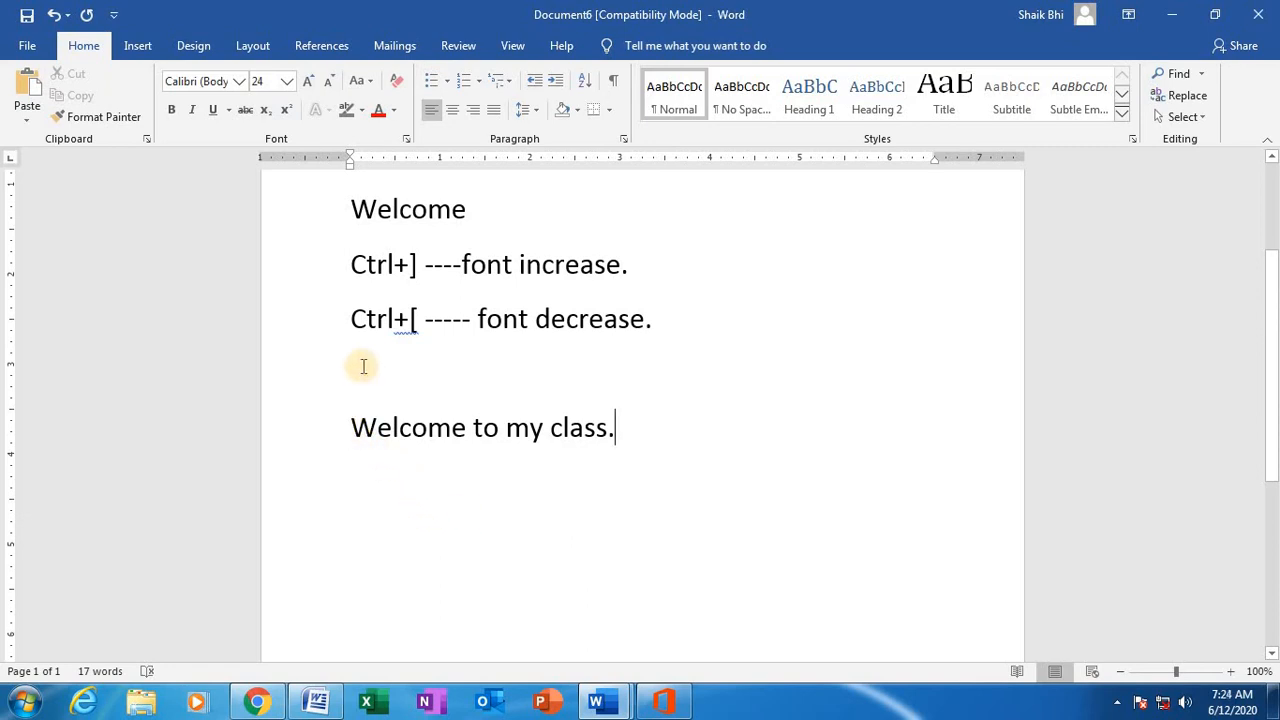
pyautogui.click(372, 86)
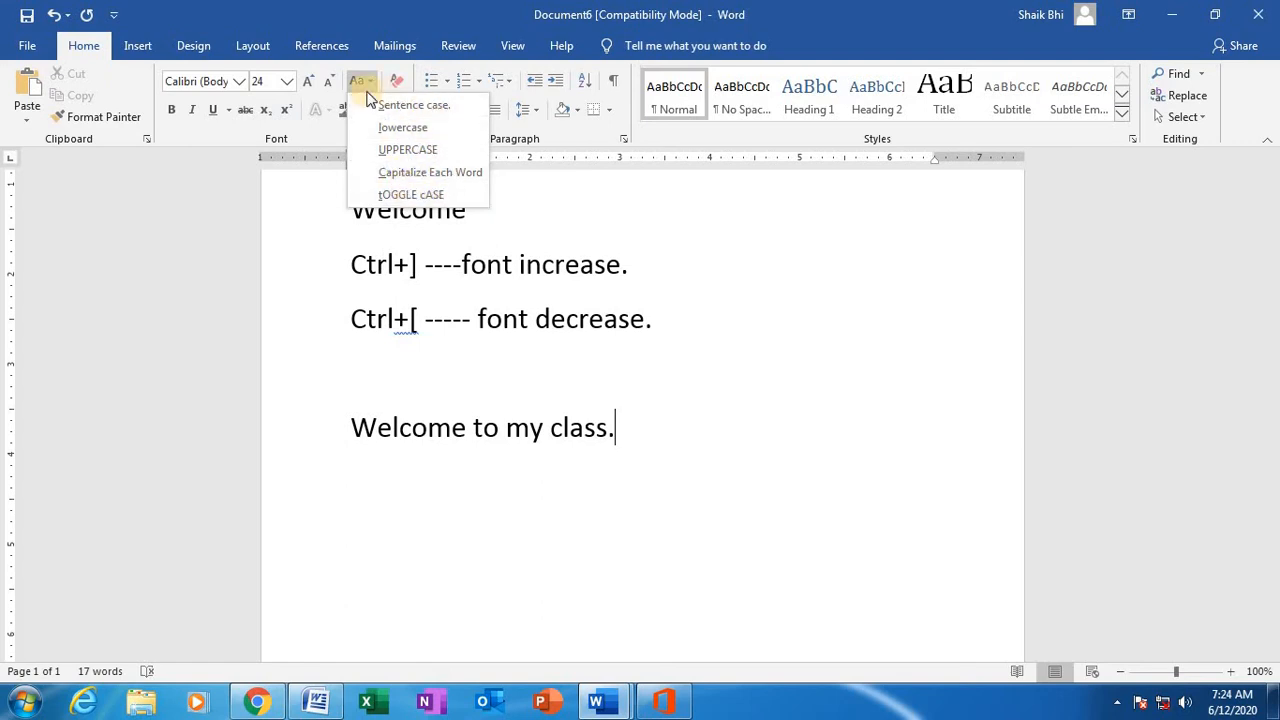
pyautogui.click(277, 196)
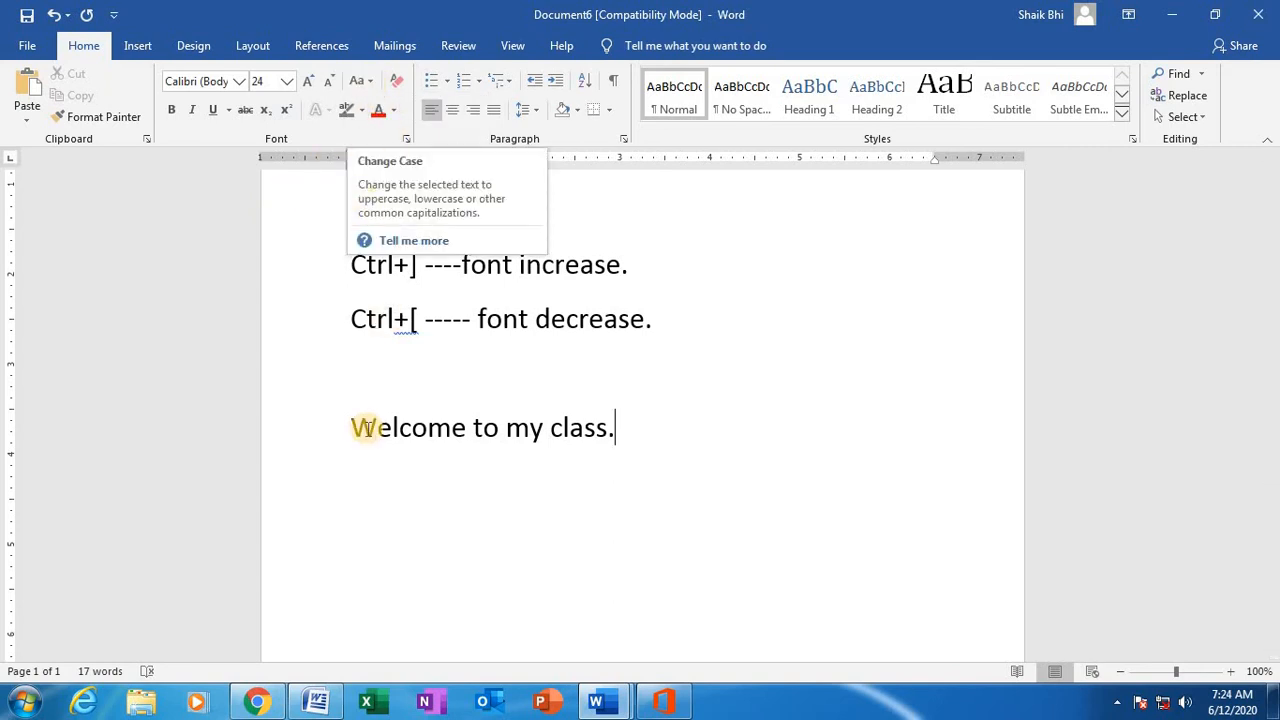
# Change the case of the line "Welcome to my class." to UPPERCASE
pyautogui.moveTo(346, 417); pyautogui.dragTo(611, 460)
pyautogui.click(366, 84)
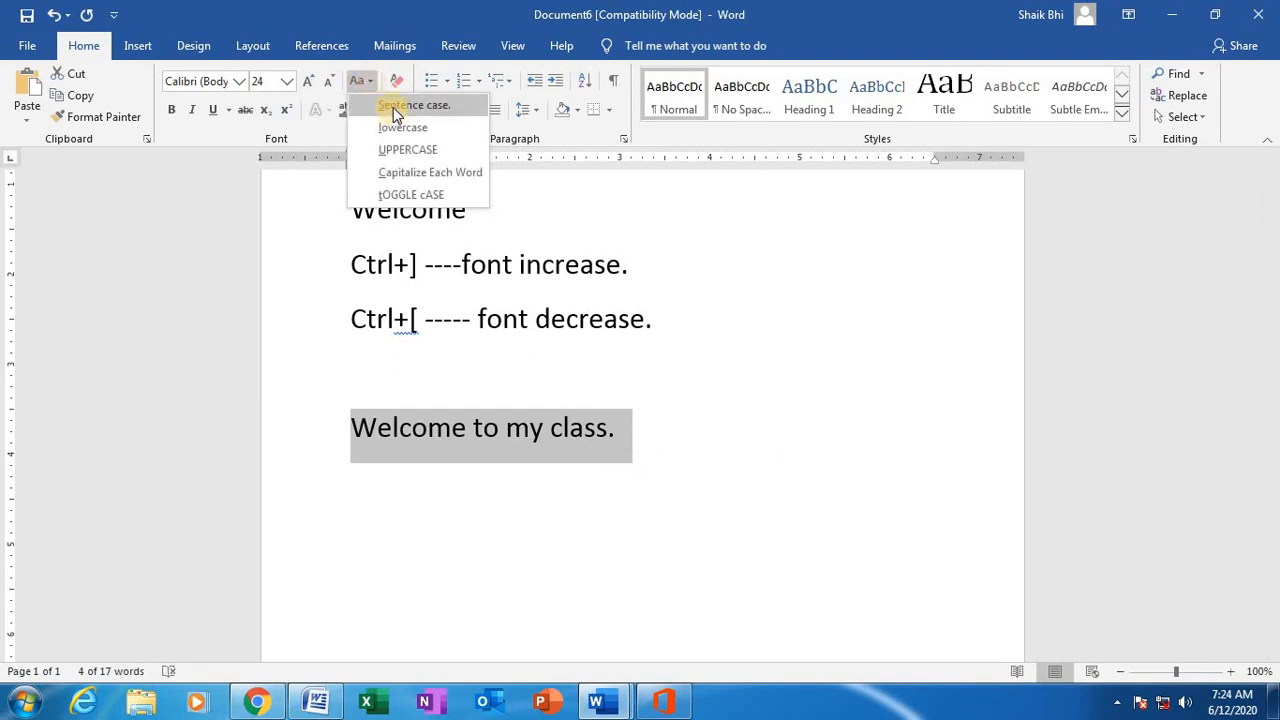
pyautogui.click(417, 160)
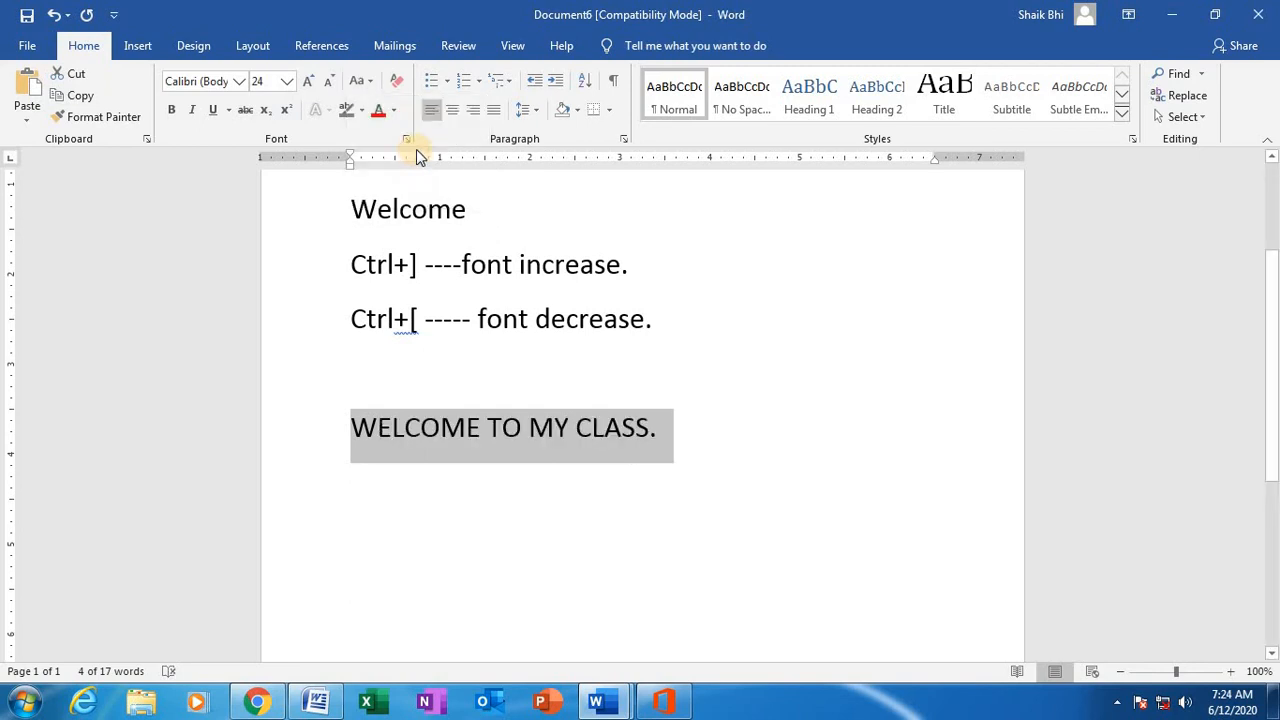
# Convert the selected welcome line to lowercase, and after that to Sentence case
pyautogui.click(373, 84)
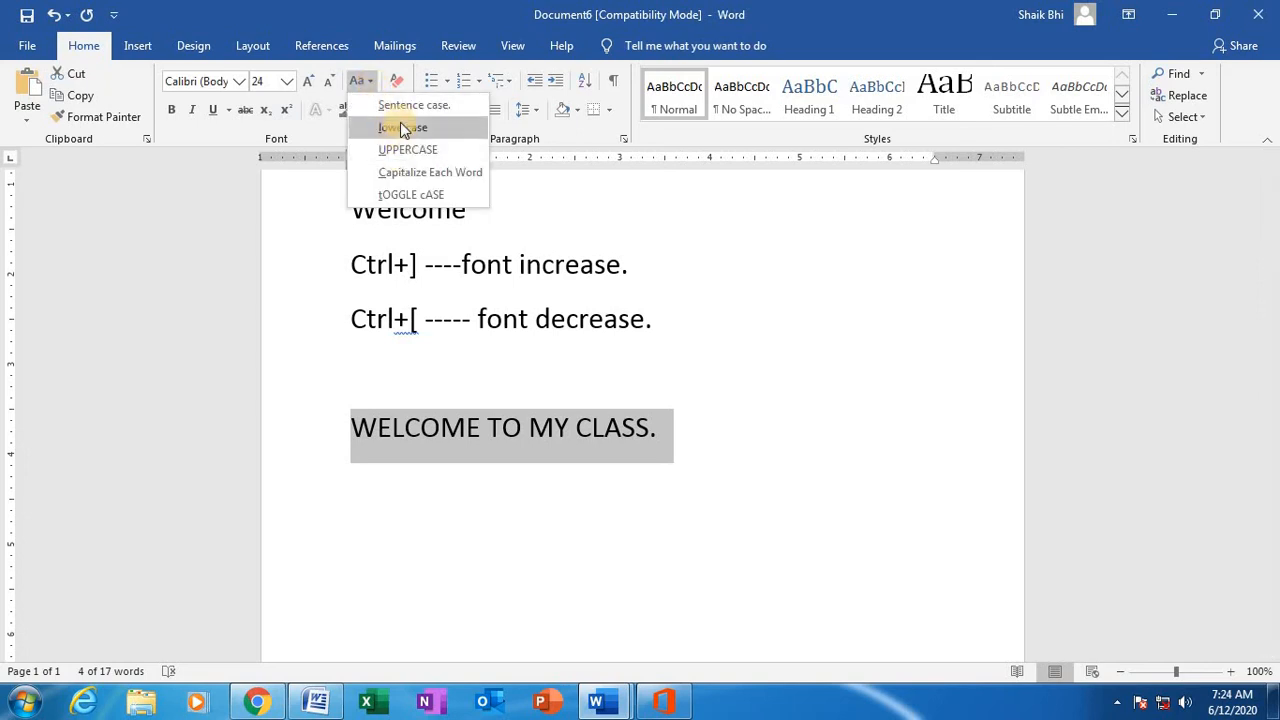
pyautogui.click(399, 127)
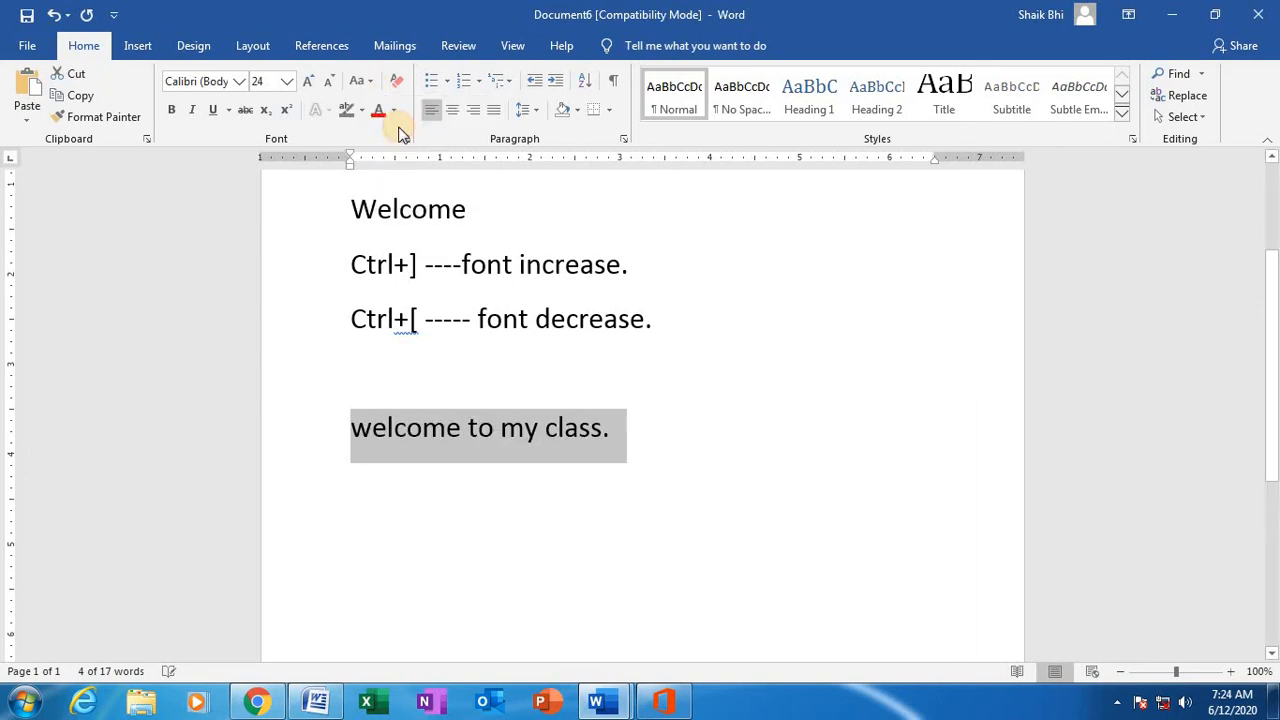
pyautogui.click(366, 82)
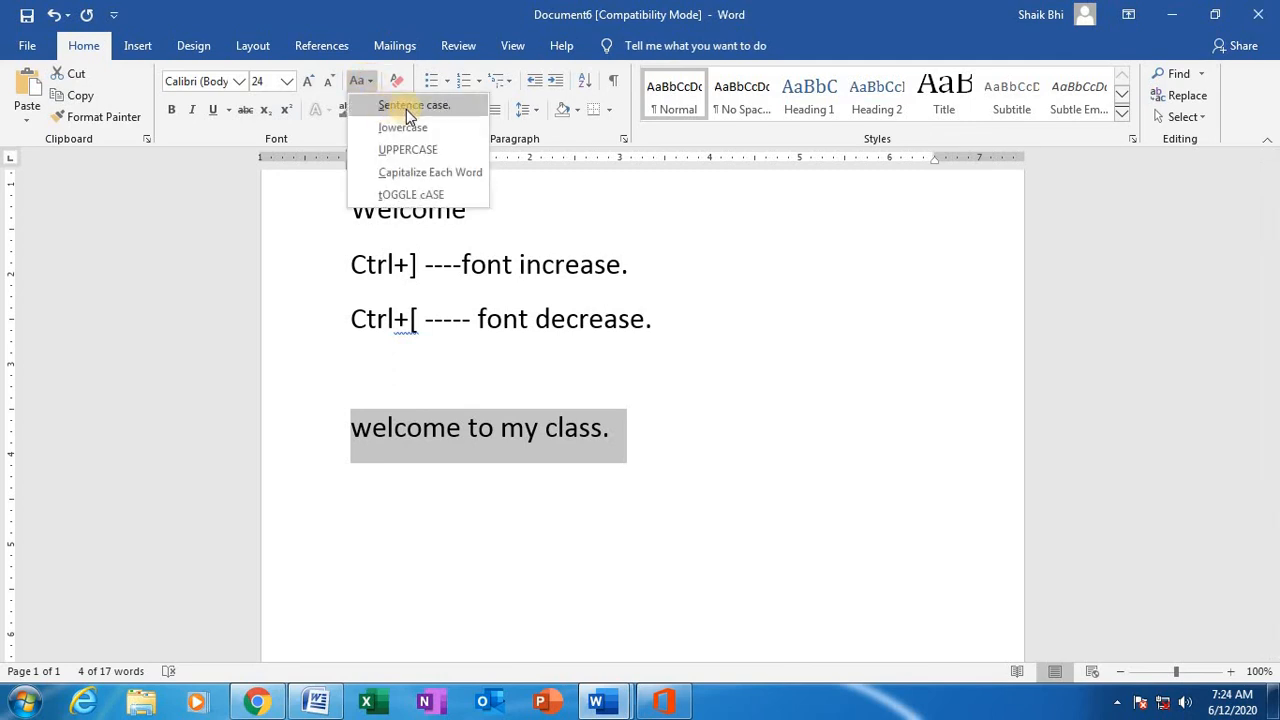
pyautogui.click(408, 113)
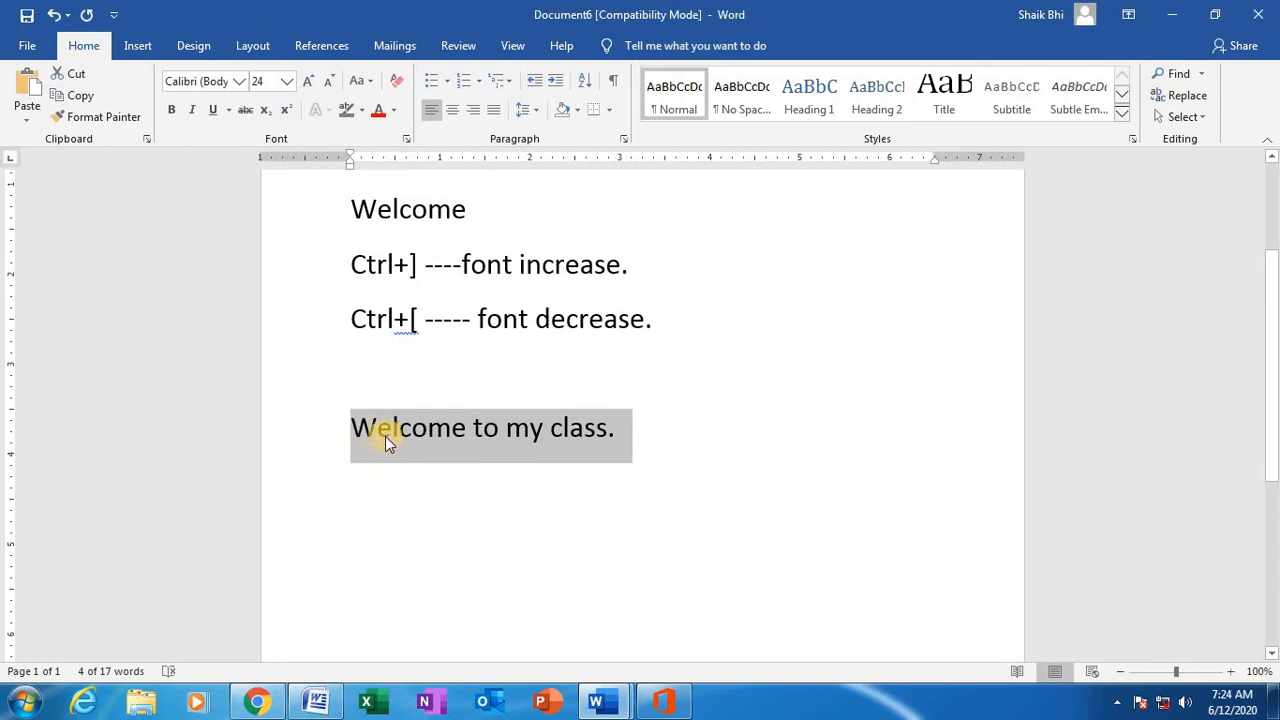
# Apply Capitalize Each Word to the selected welcome line and deselect it
pyautogui.click(358, 80)
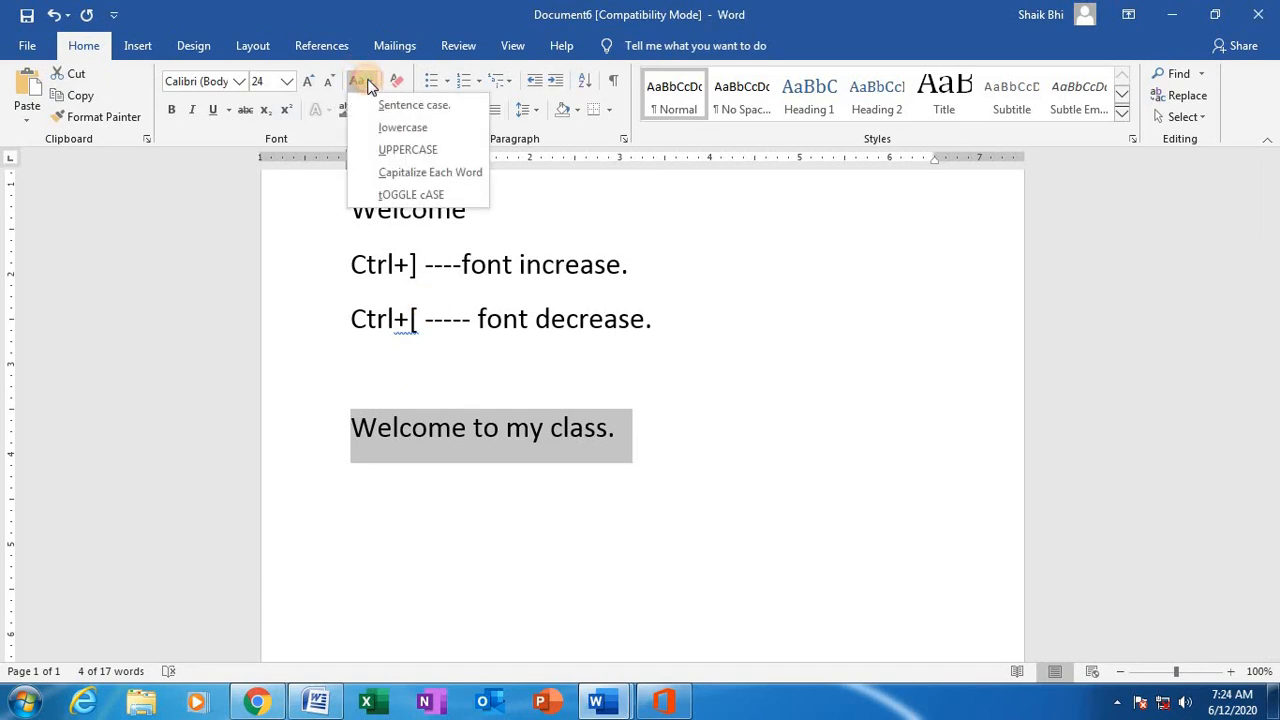
pyautogui.click(408, 172)
pyautogui.click(445, 541)
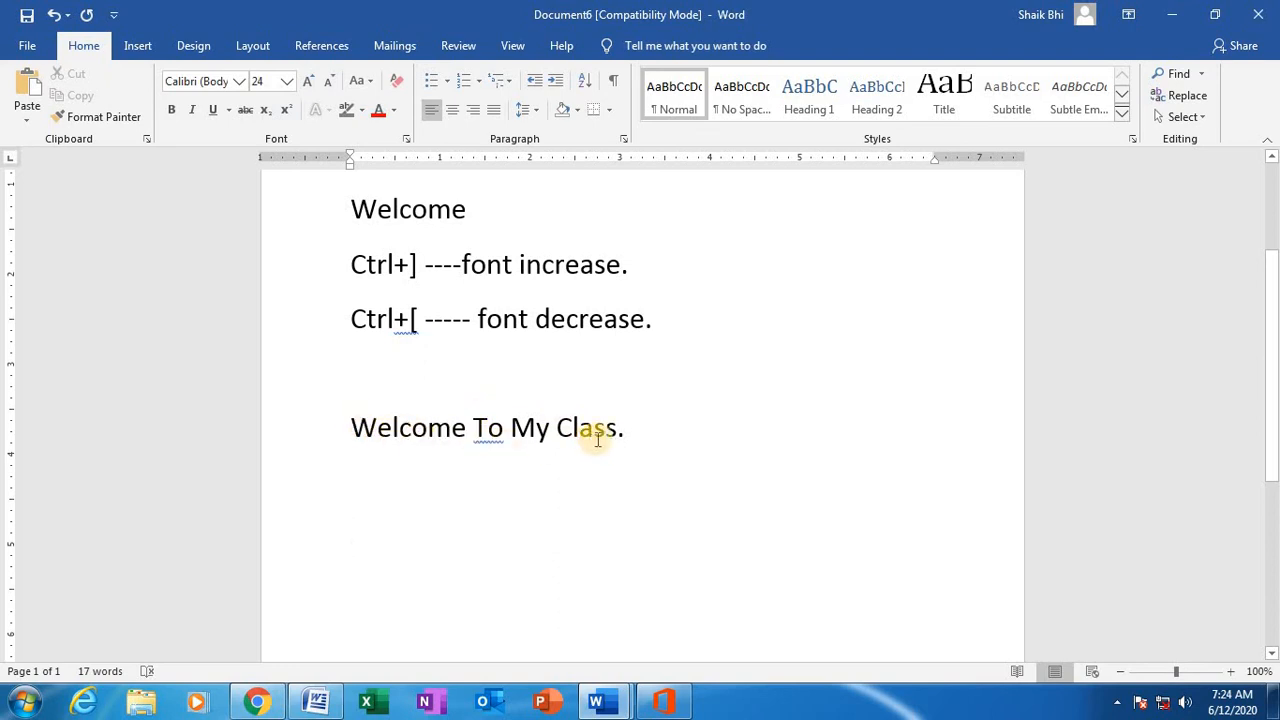
# Apply tOGGLE cASE to the line "Welcome To My Class." and deselect it
pyautogui.moveTo(628, 434); pyautogui.dragTo(358, 378)
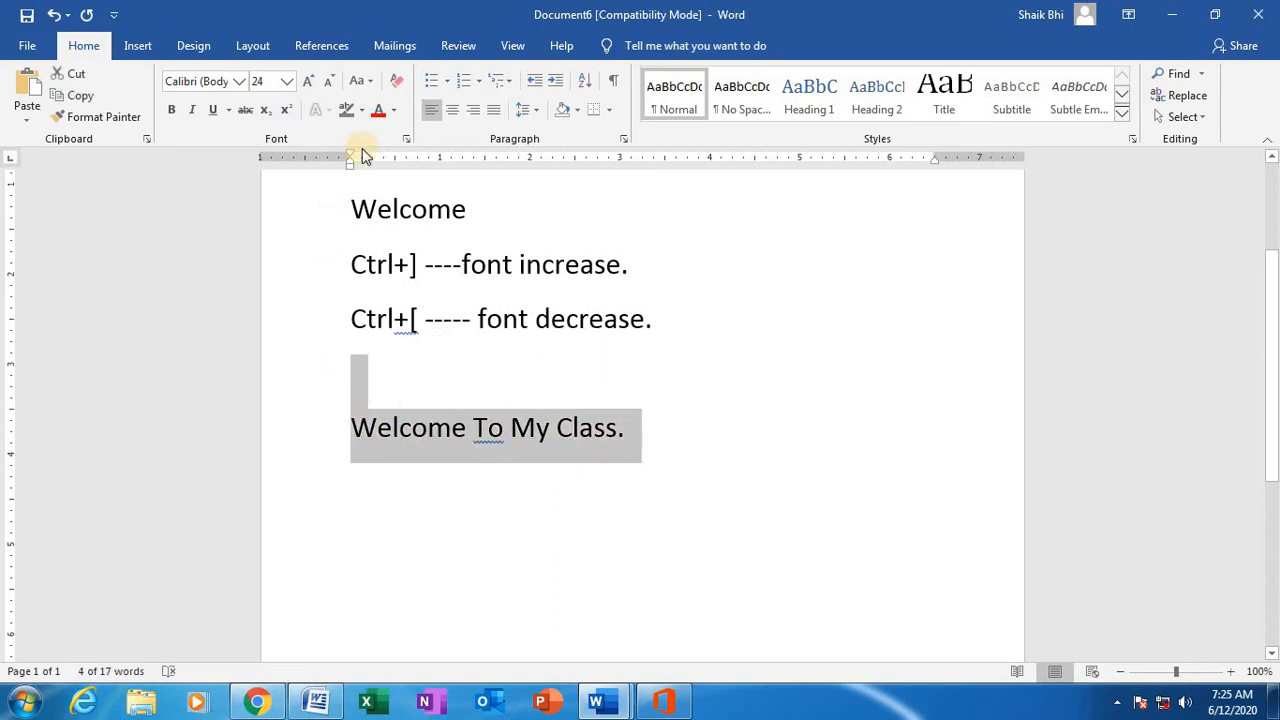
pyautogui.click(369, 86)
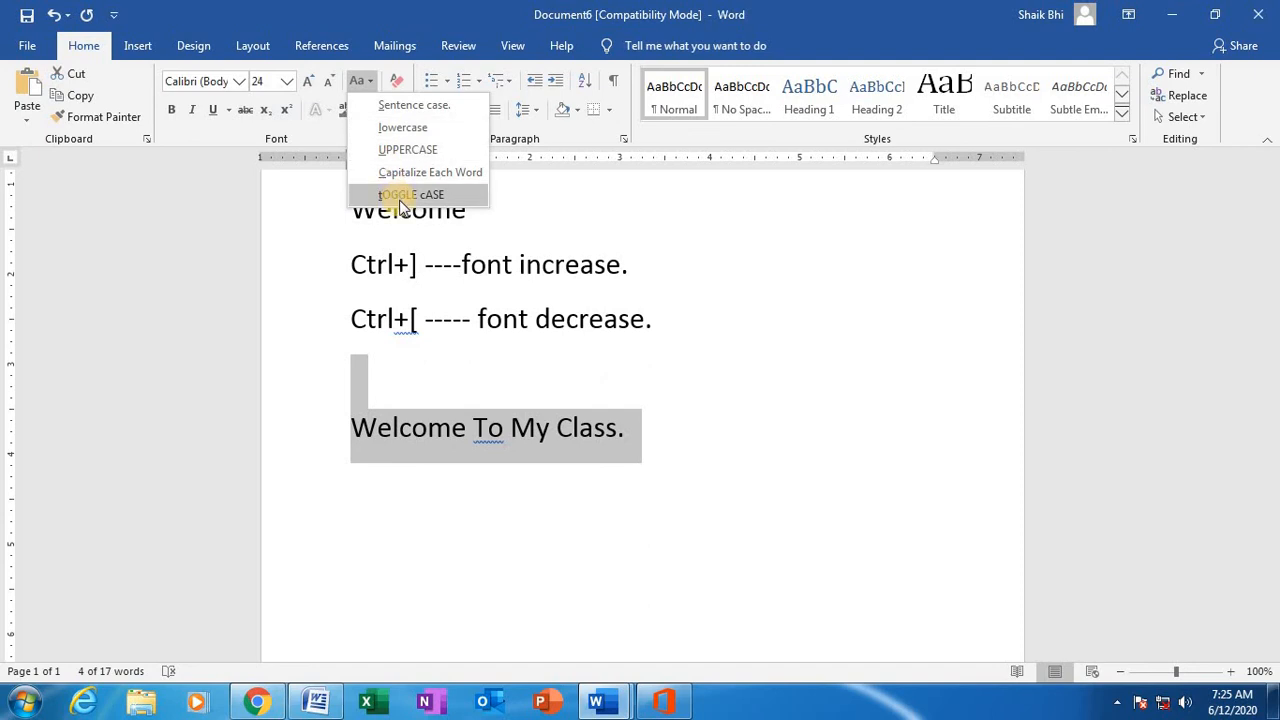
pyautogui.click(400, 195)
pyautogui.click(483, 532)
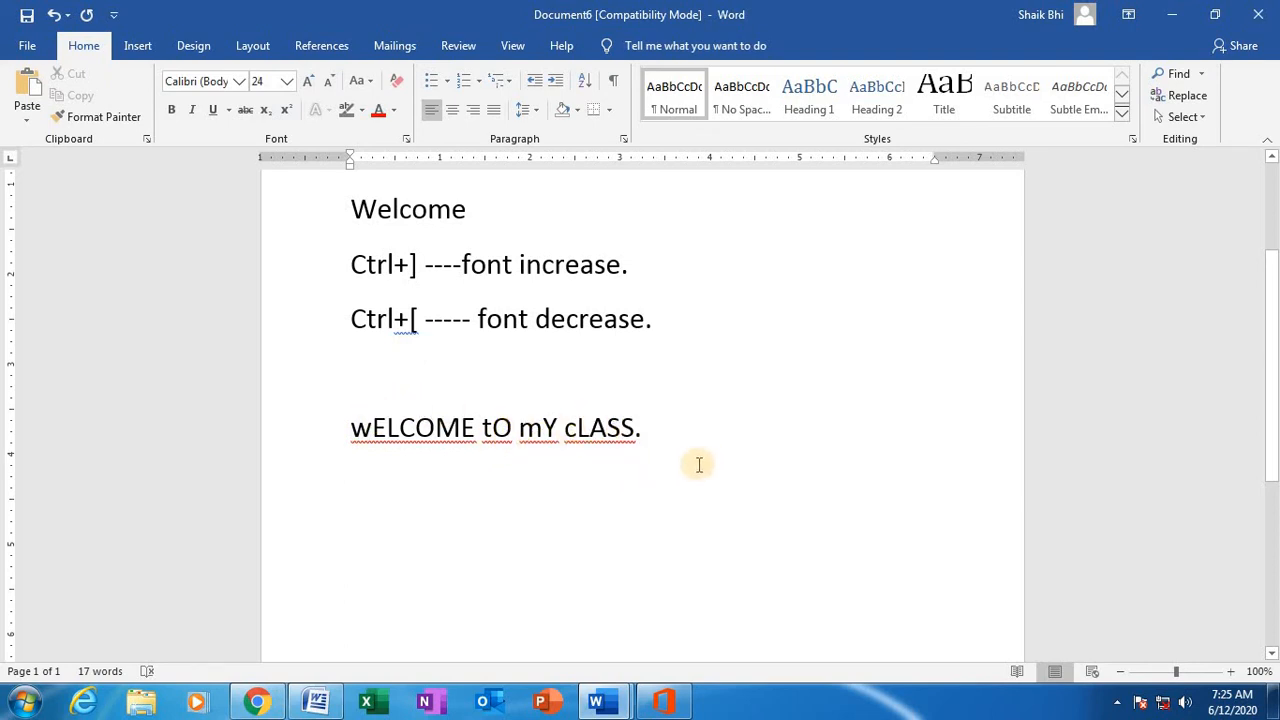
# Leave a blank line below the toggled-case line and add a new line reading "Welcome to my class."
pyautogui.click(698, 464)
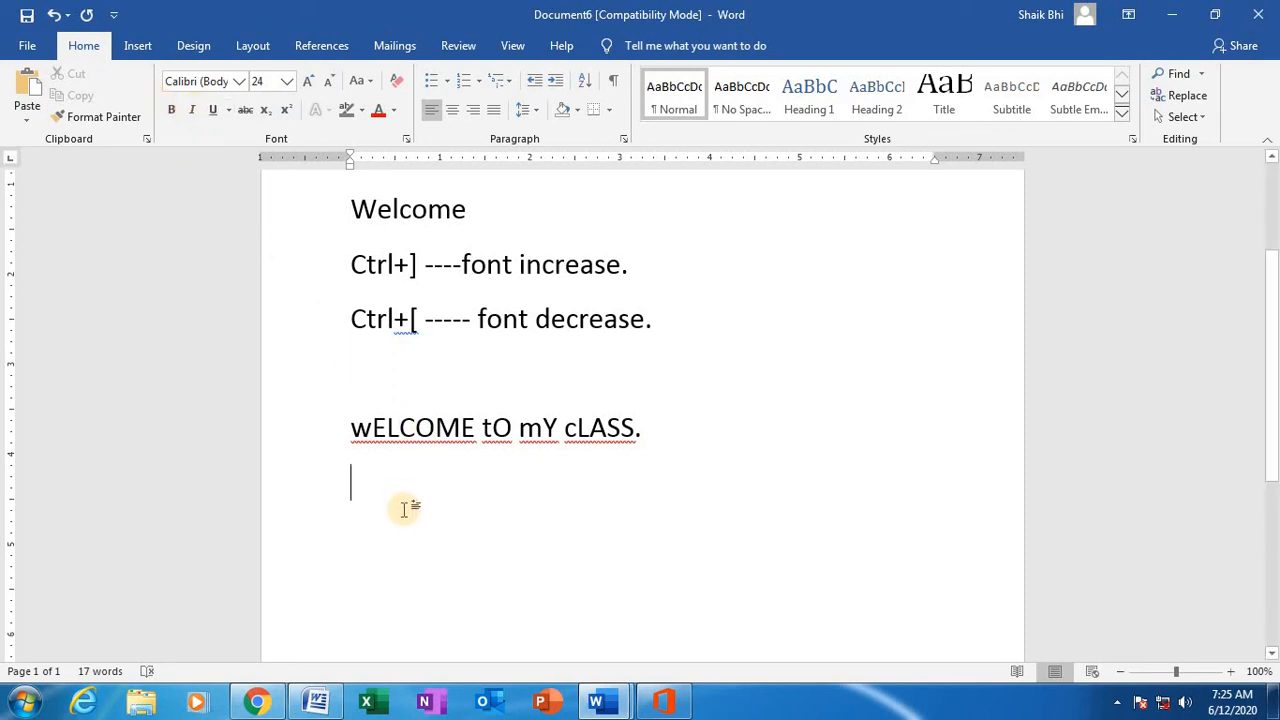
pyautogui.press('Return')
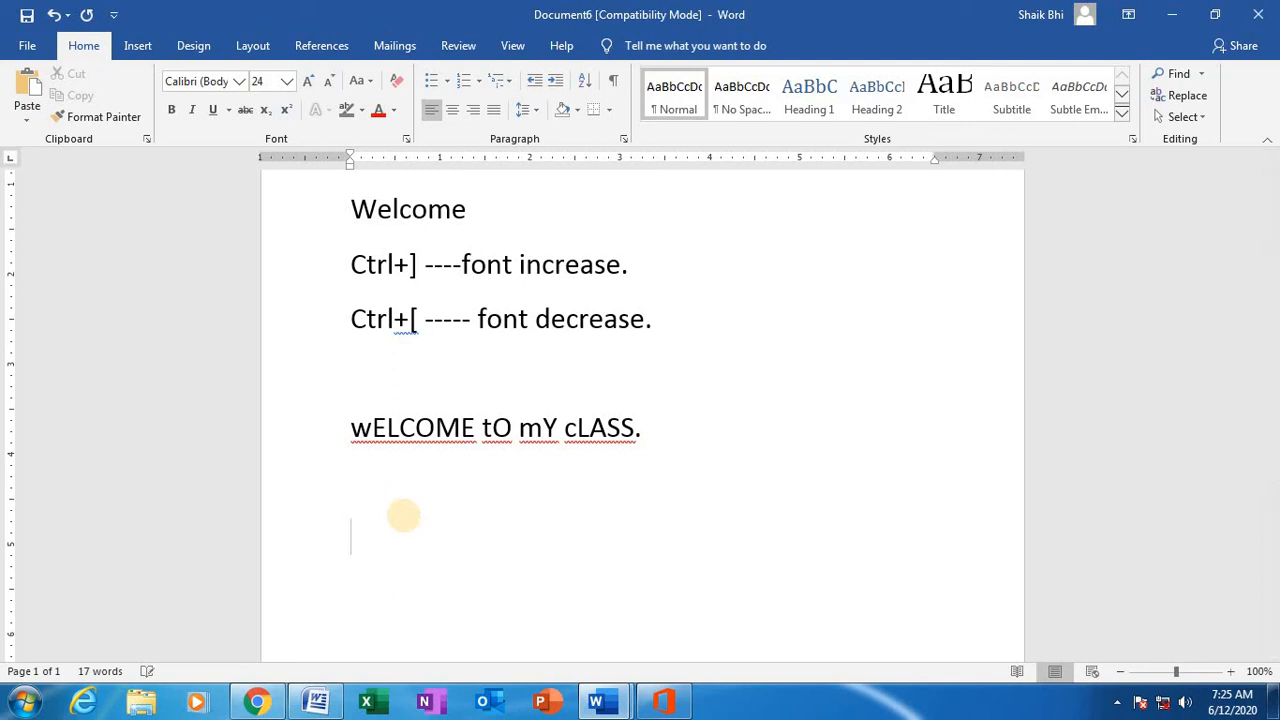
pyautogui.write('welcome')
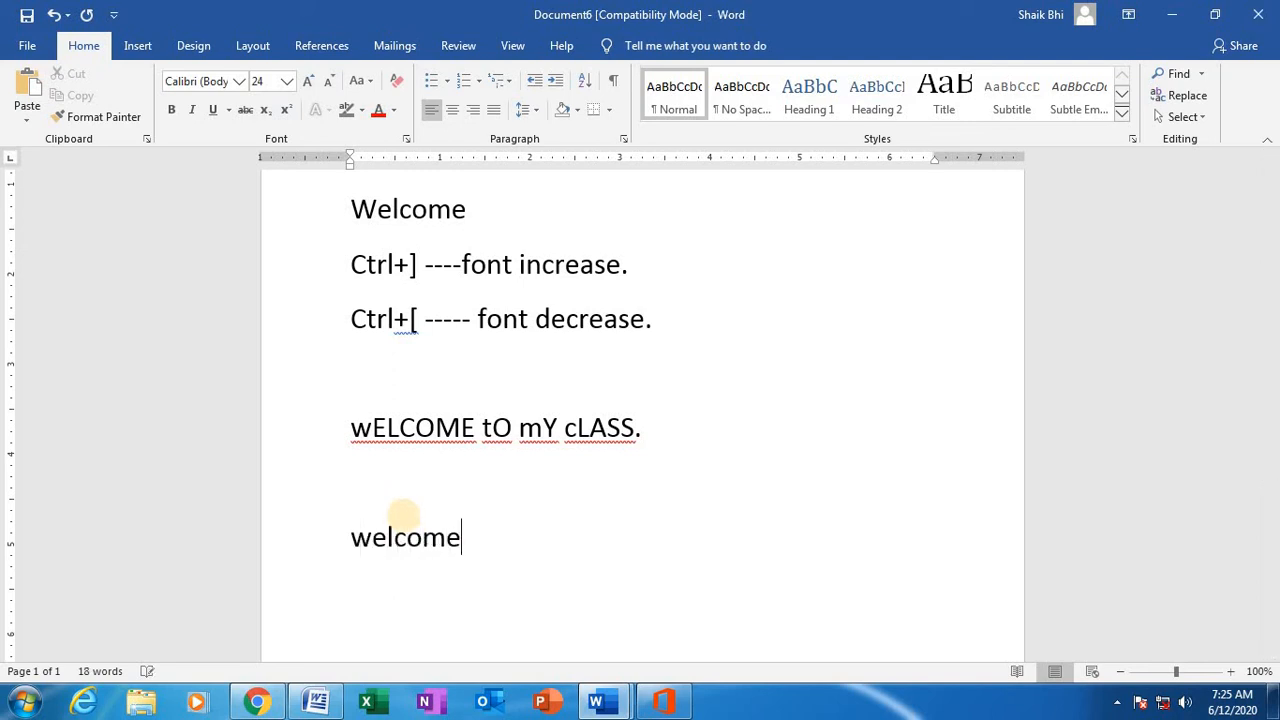
pyautogui.write(' to')
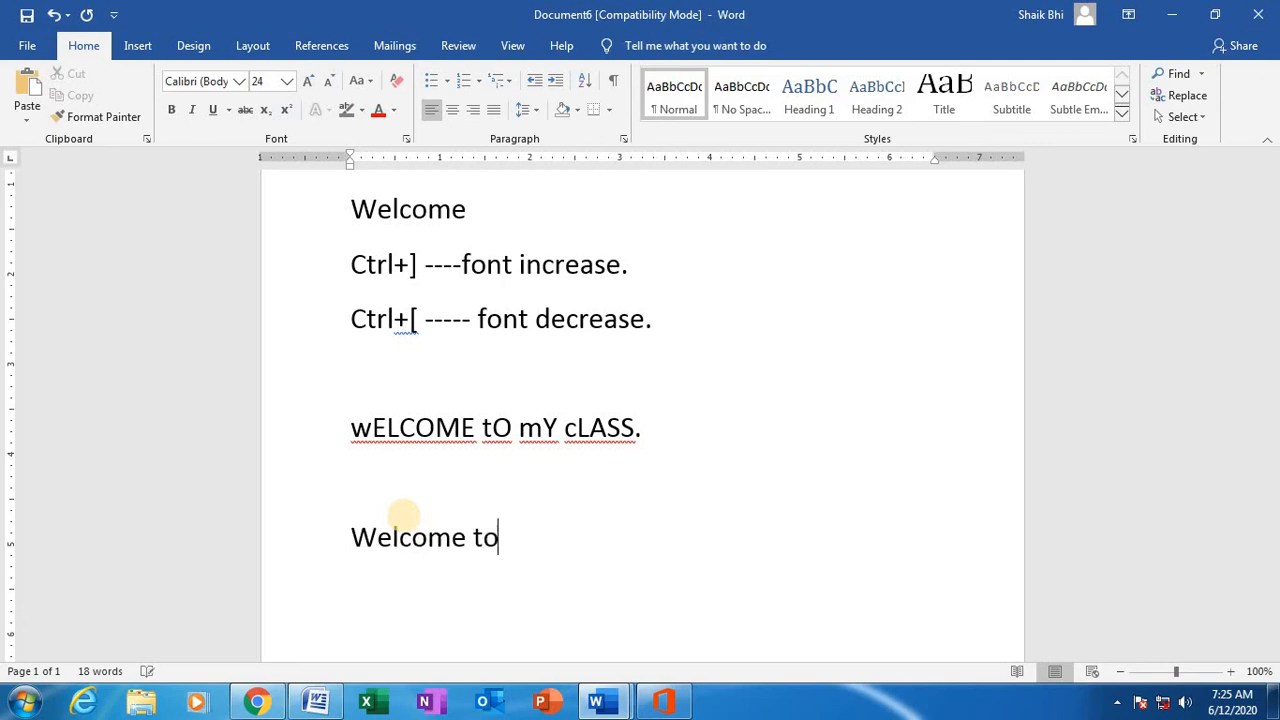
pyautogui.write(' my class.')
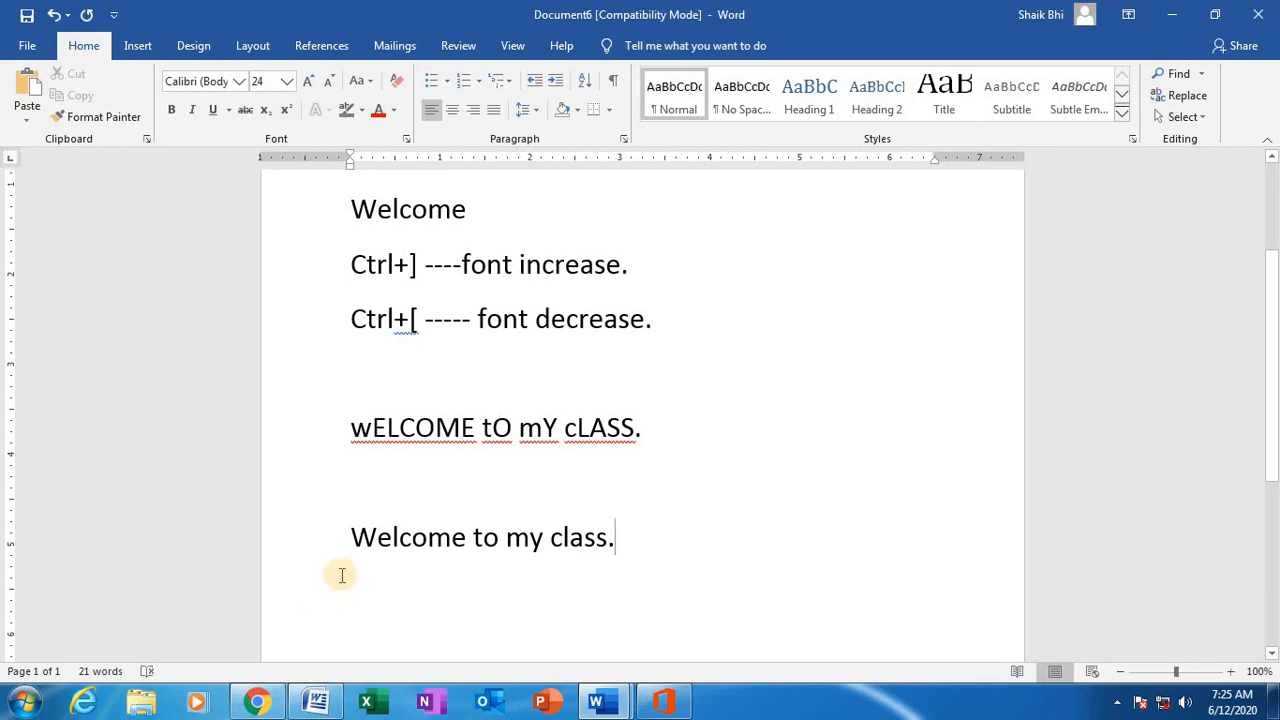
# Make the whole last line, "Welcome to my class.", bold
pyautogui.moveTo(350, 541); pyautogui.dragTo(636, 540)
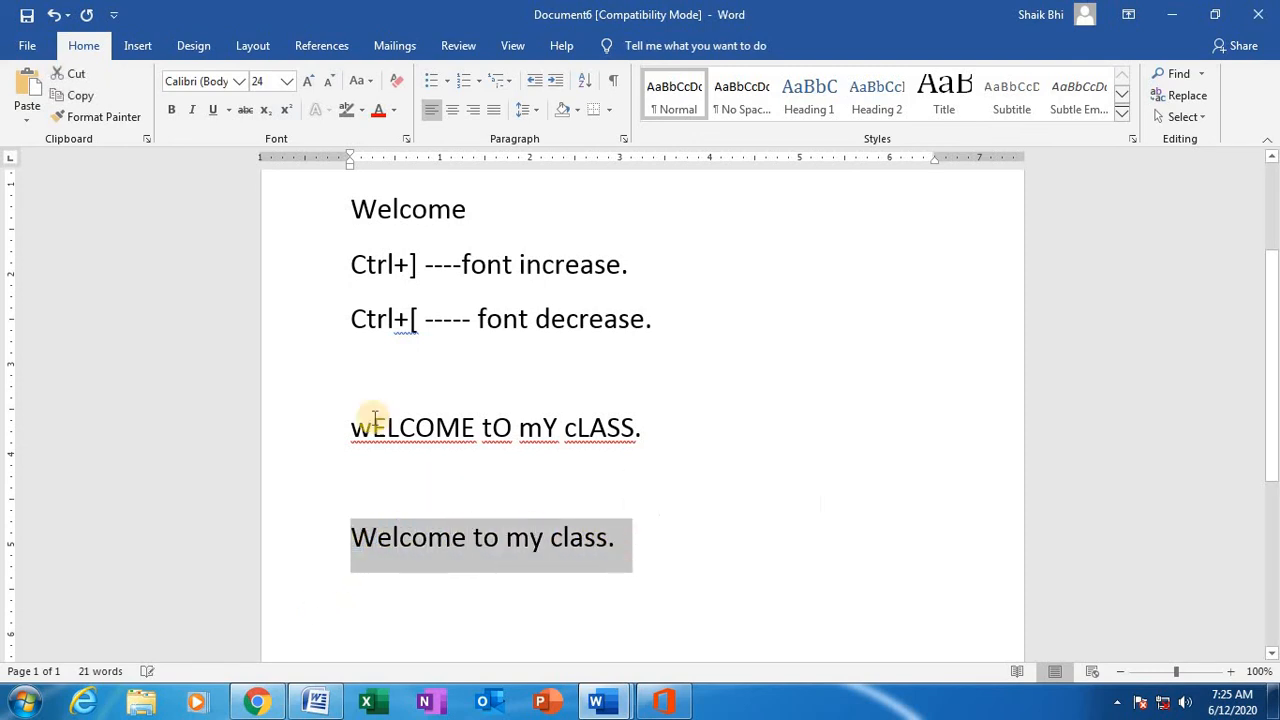
pyautogui.click(173, 112)
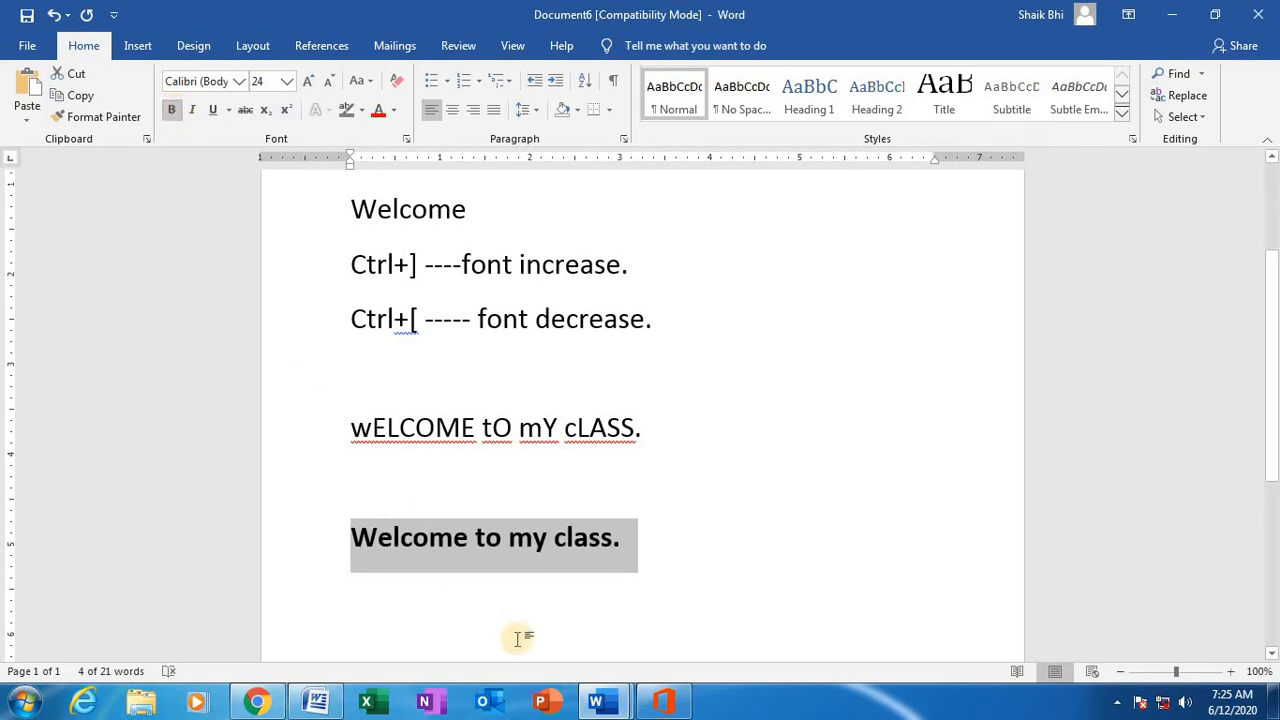
pyautogui.click(440, 584)
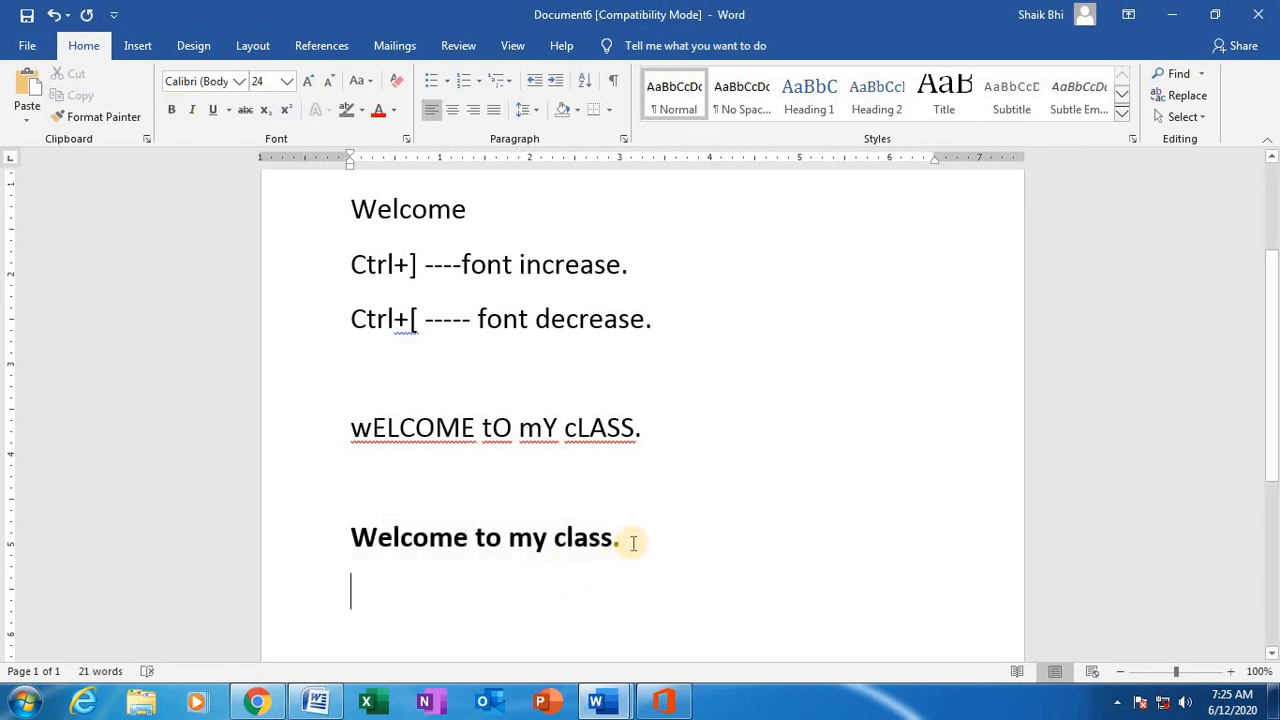
# Remove the bold formatting from the last line, "Welcome to my class."
pyautogui.moveTo(632, 540); pyautogui.dragTo(362, 522)
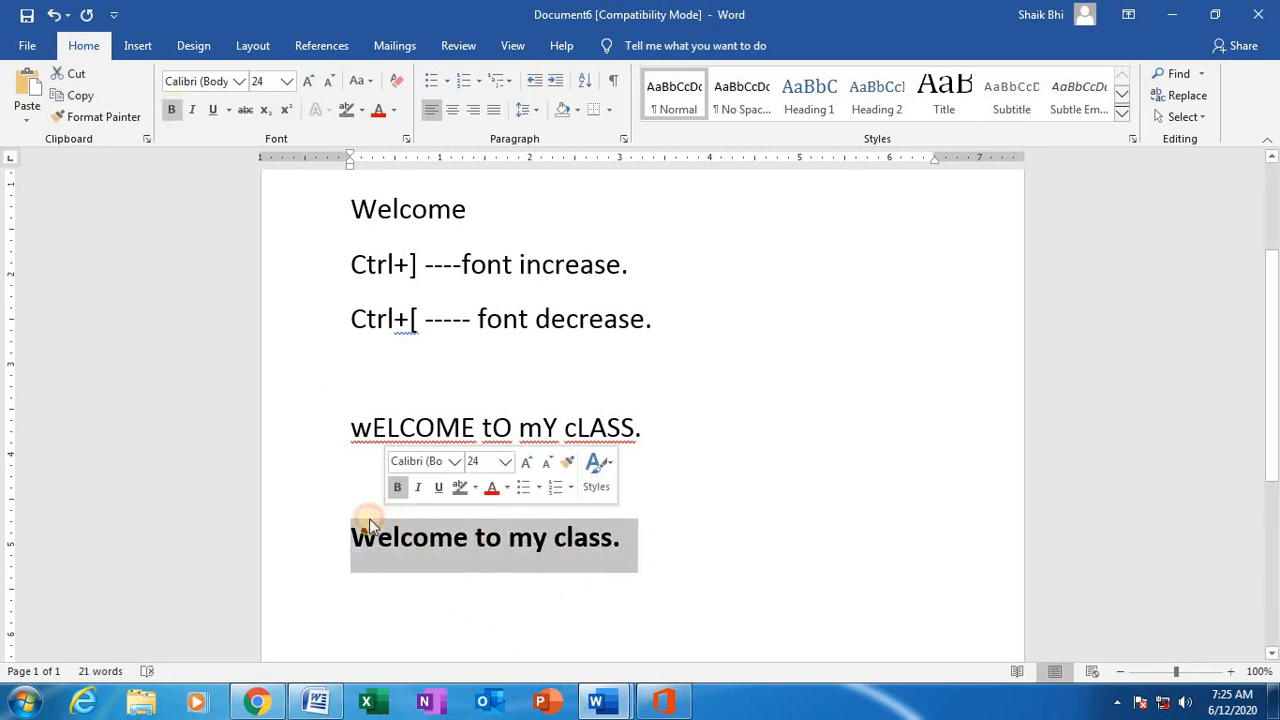
pyautogui.click(170, 110)
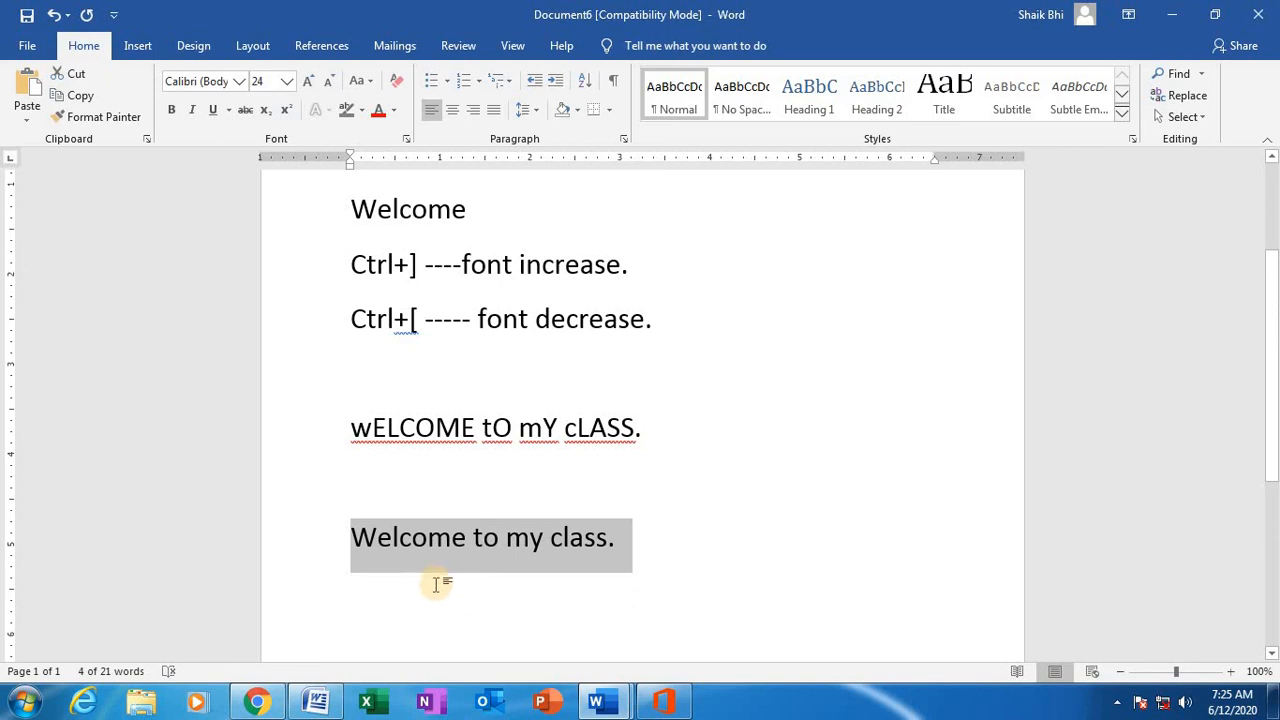
pyautogui.click(420, 575)
# Italicize only the word "Welcome" in the last line
pyautogui.moveTo(347, 531); pyautogui.dragTo(466, 535)
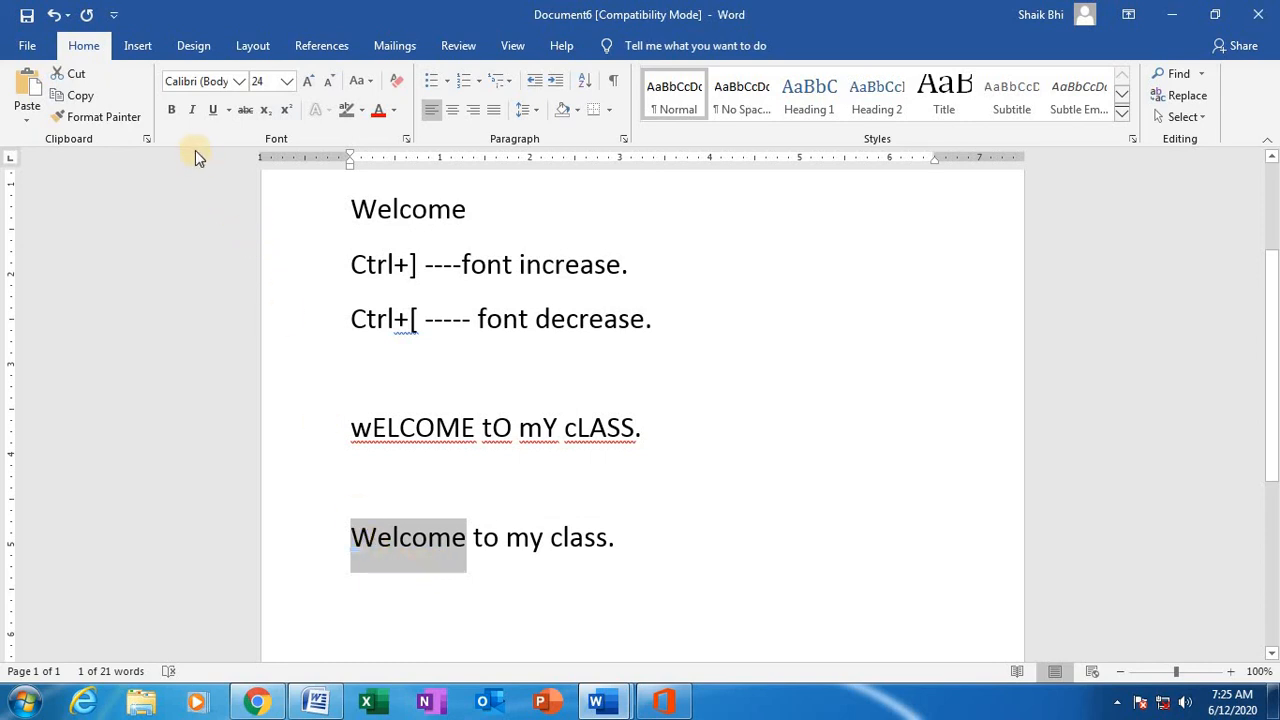
pyautogui.click(193, 111)
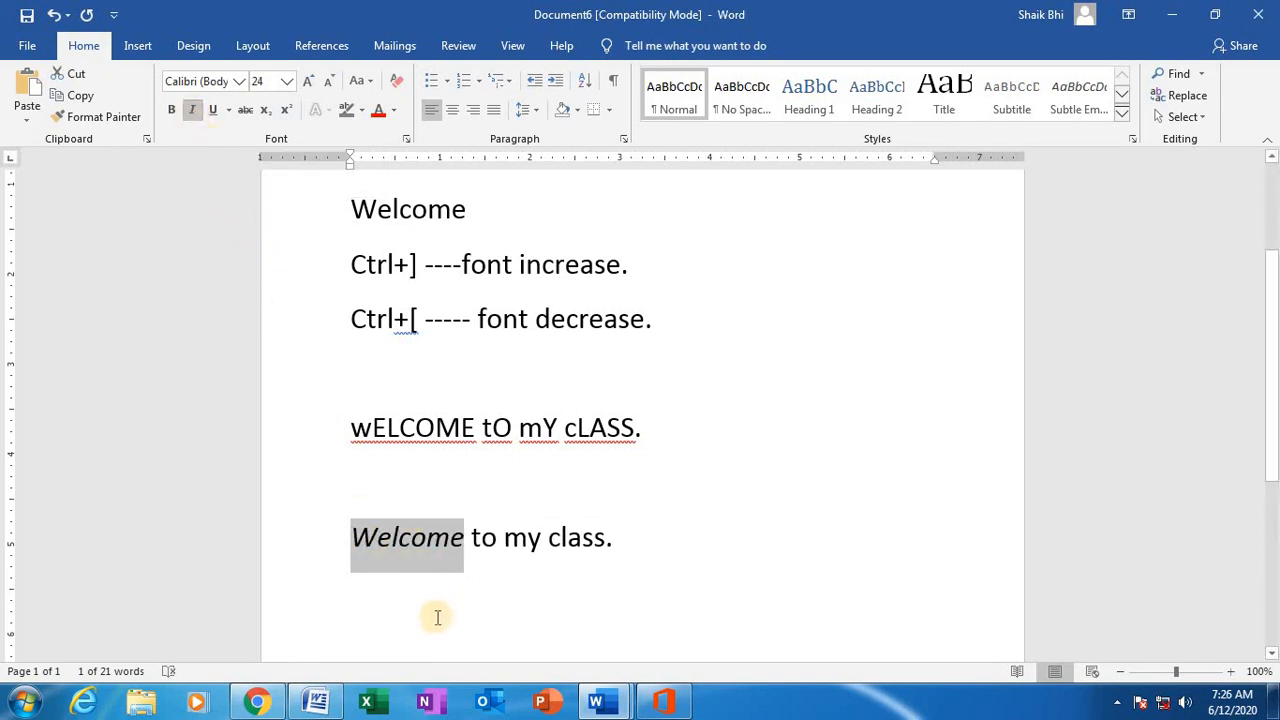
pyautogui.click(436, 617)
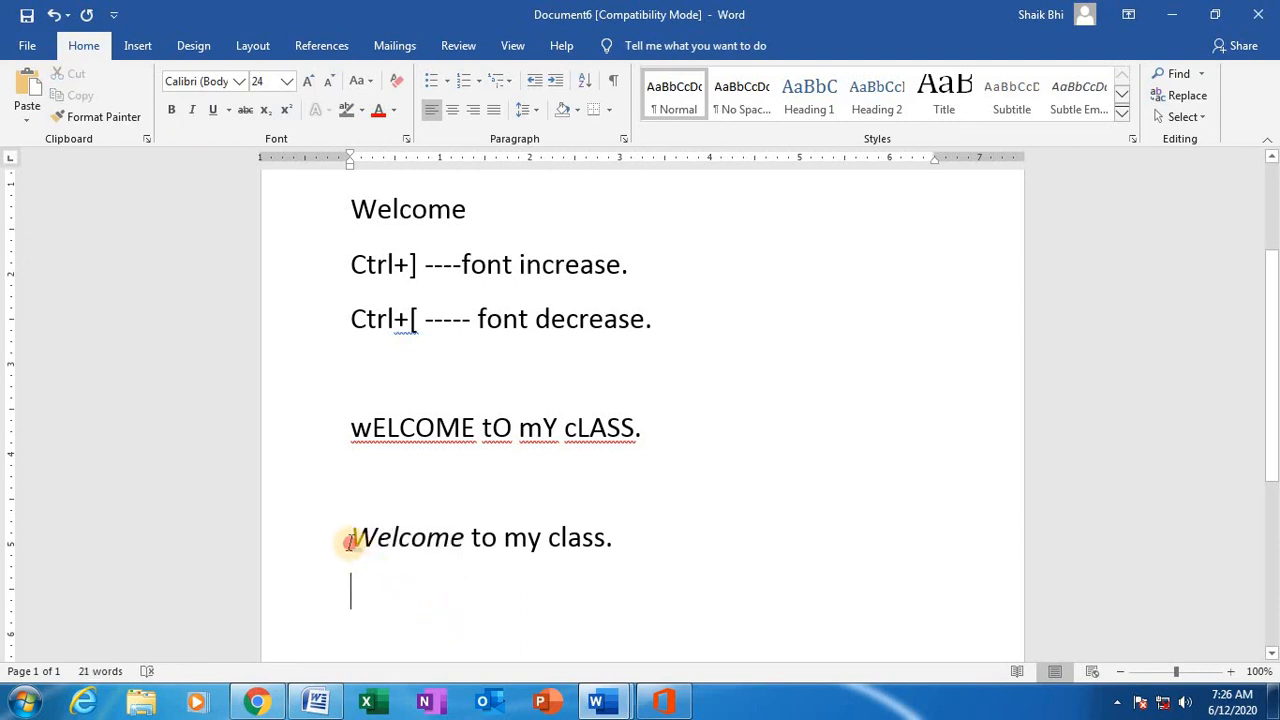
# Remove the italic formatting from the word "Welcome" in the last line
pyautogui.moveTo(348, 541); pyautogui.dragTo(465, 538)
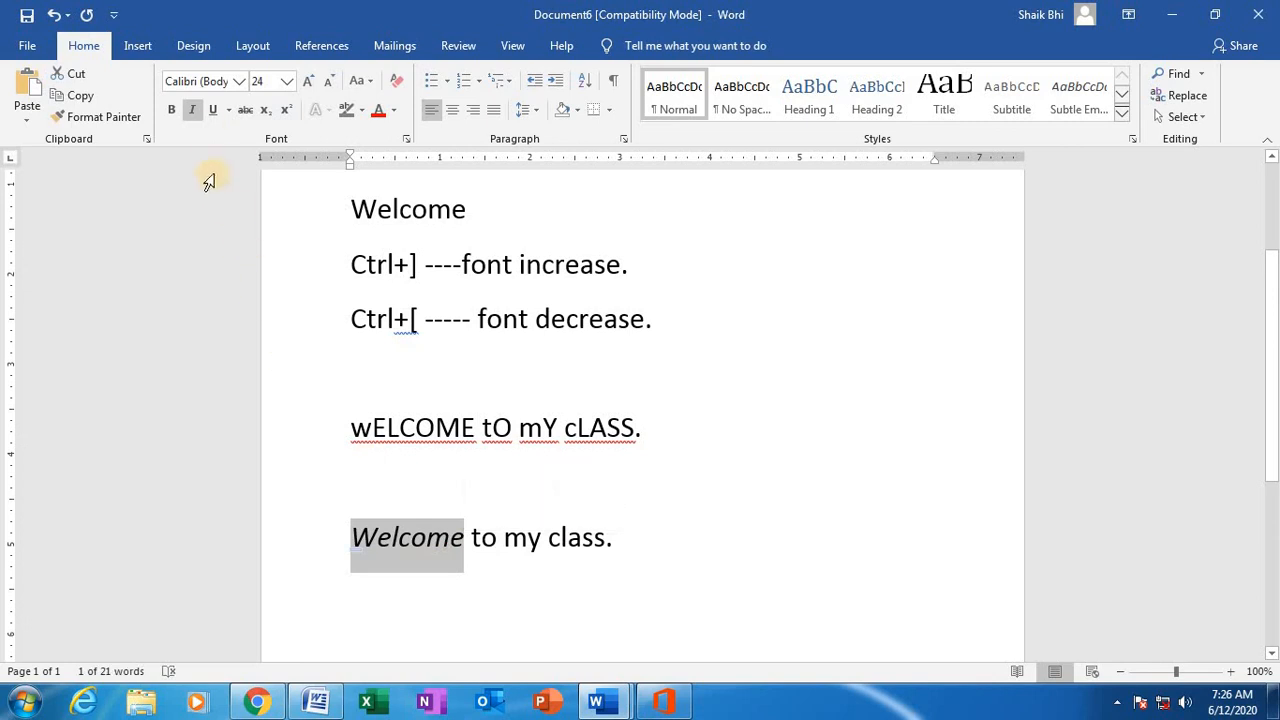
pyautogui.click(193, 112)
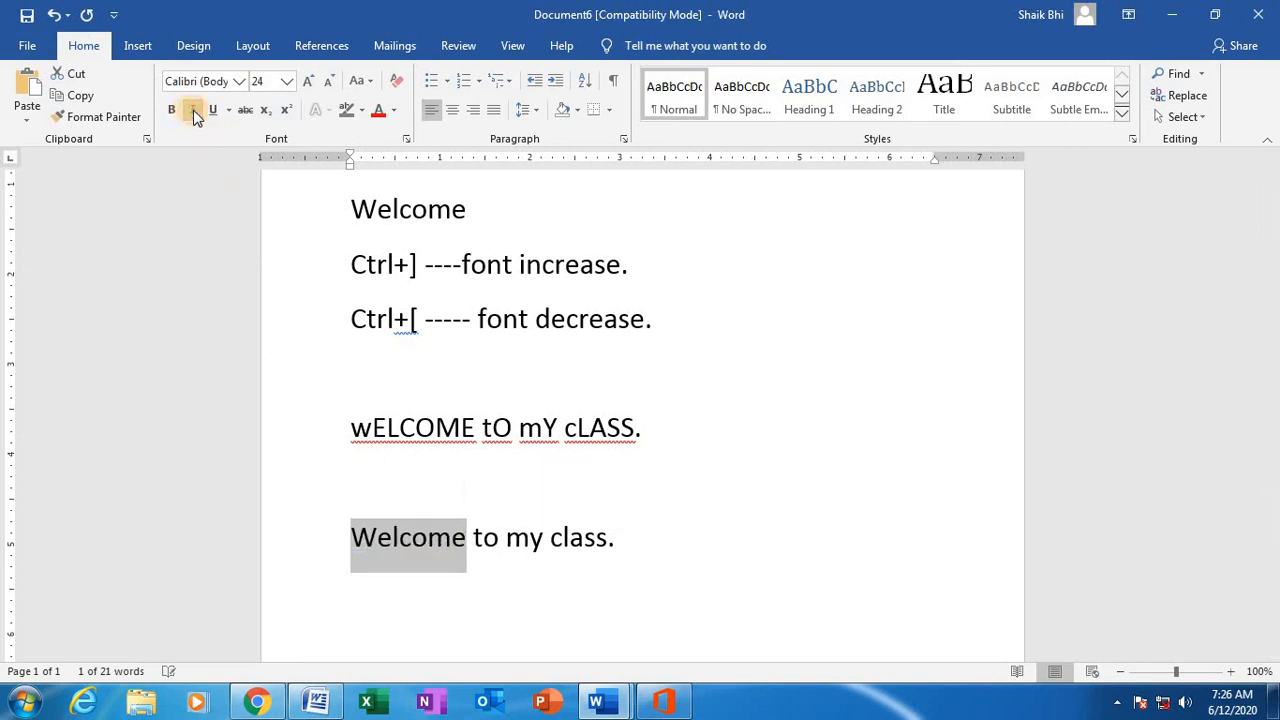
pyautogui.click(486, 600)
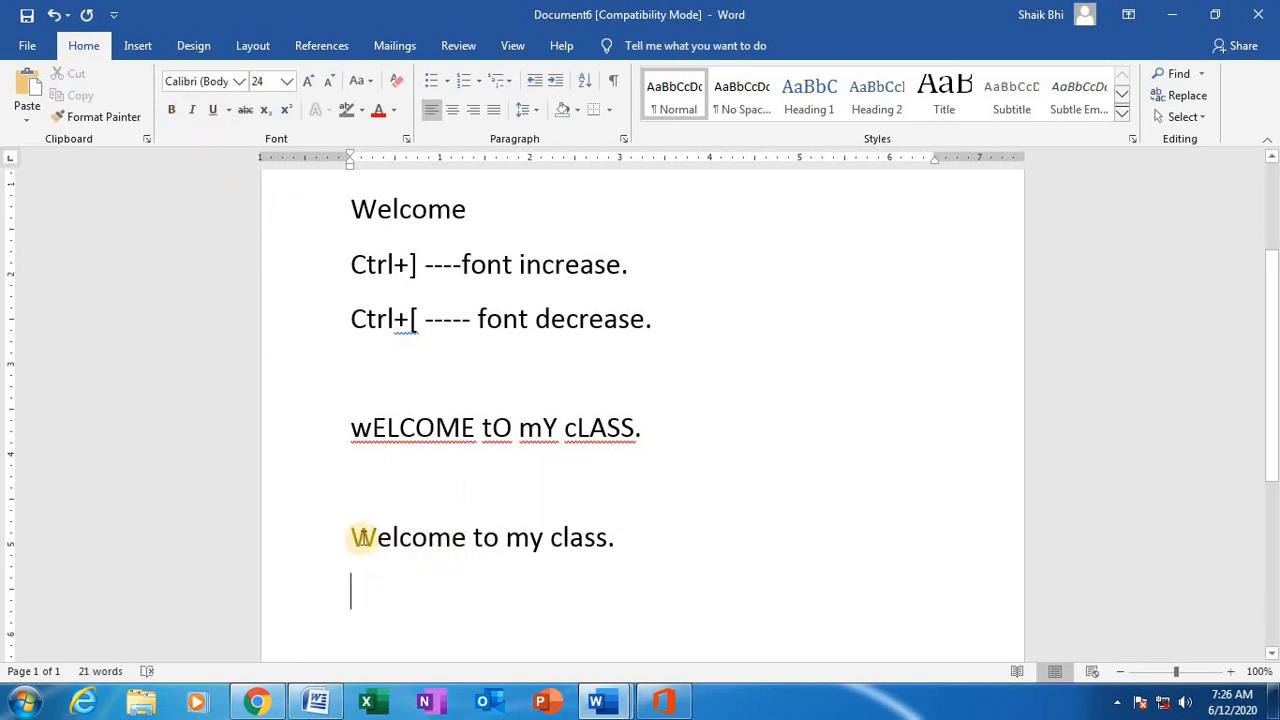
# Underline the whole last line, "Welcome to my class.", and set its underline style to the wavy line
pyautogui.moveTo(358, 537); pyautogui.dragTo(624, 541)
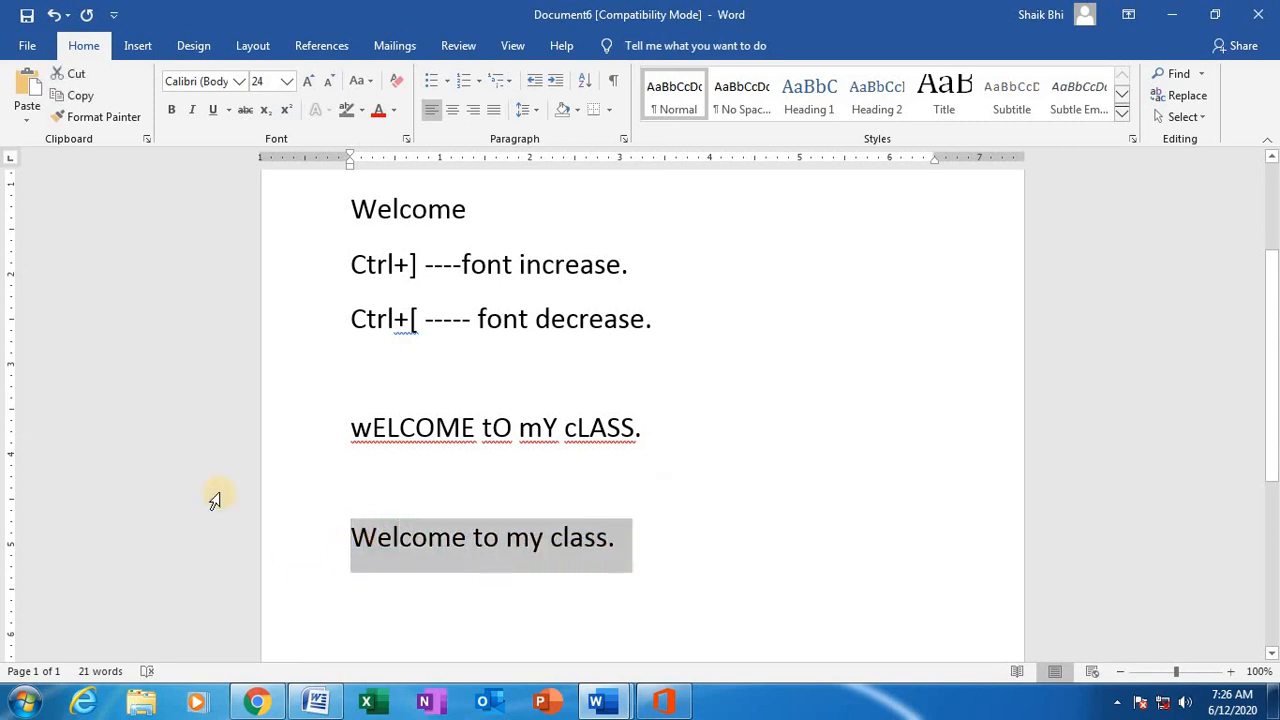
pyautogui.click(213, 109)
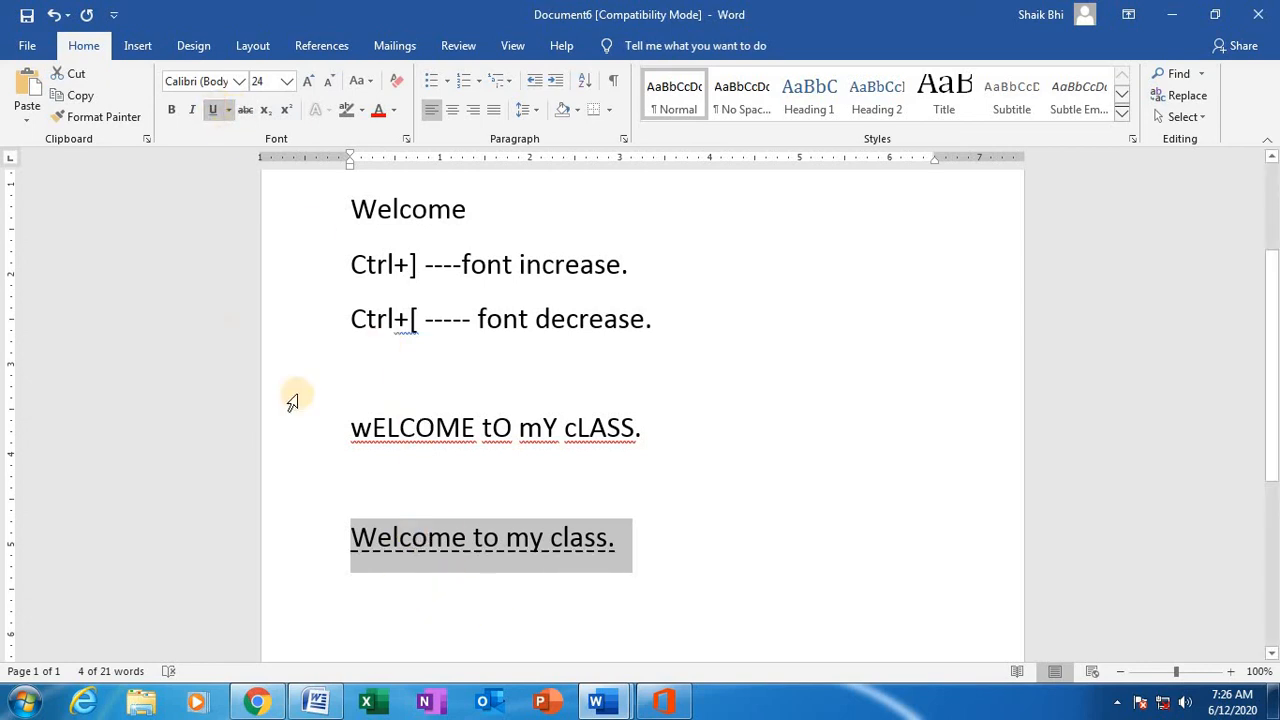
pyautogui.click(229, 108)
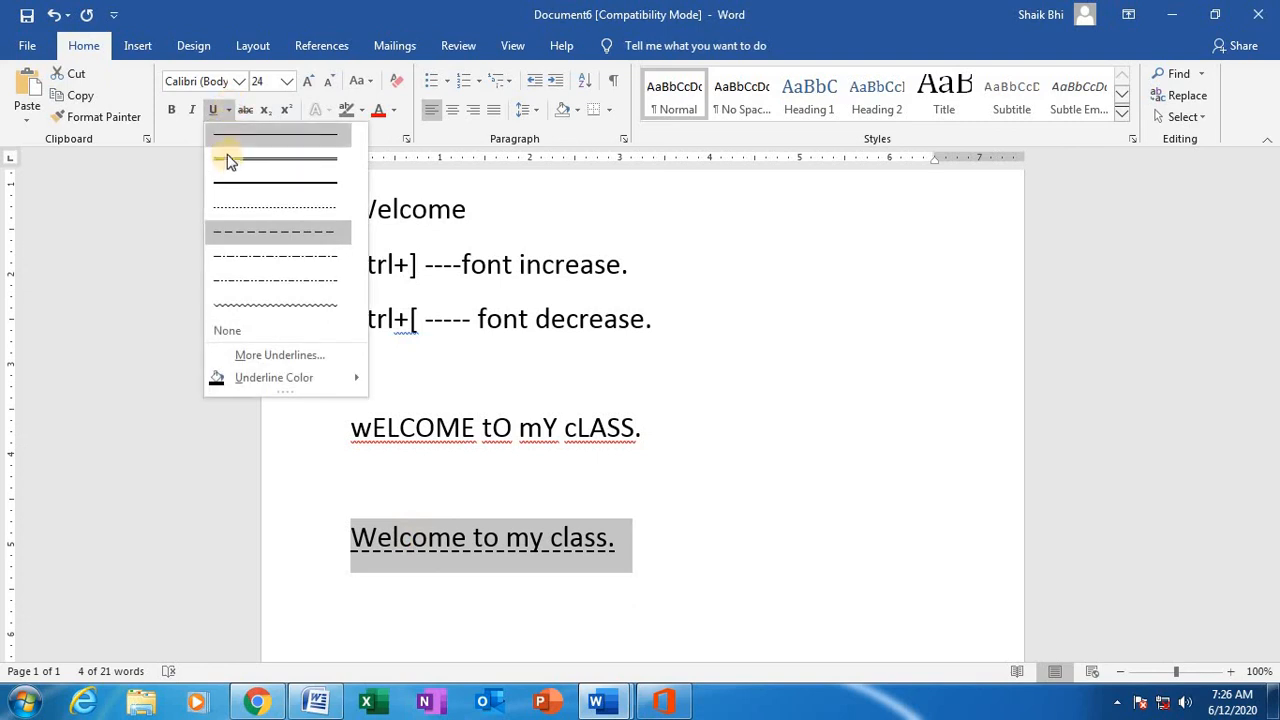
pyautogui.click(254, 303)
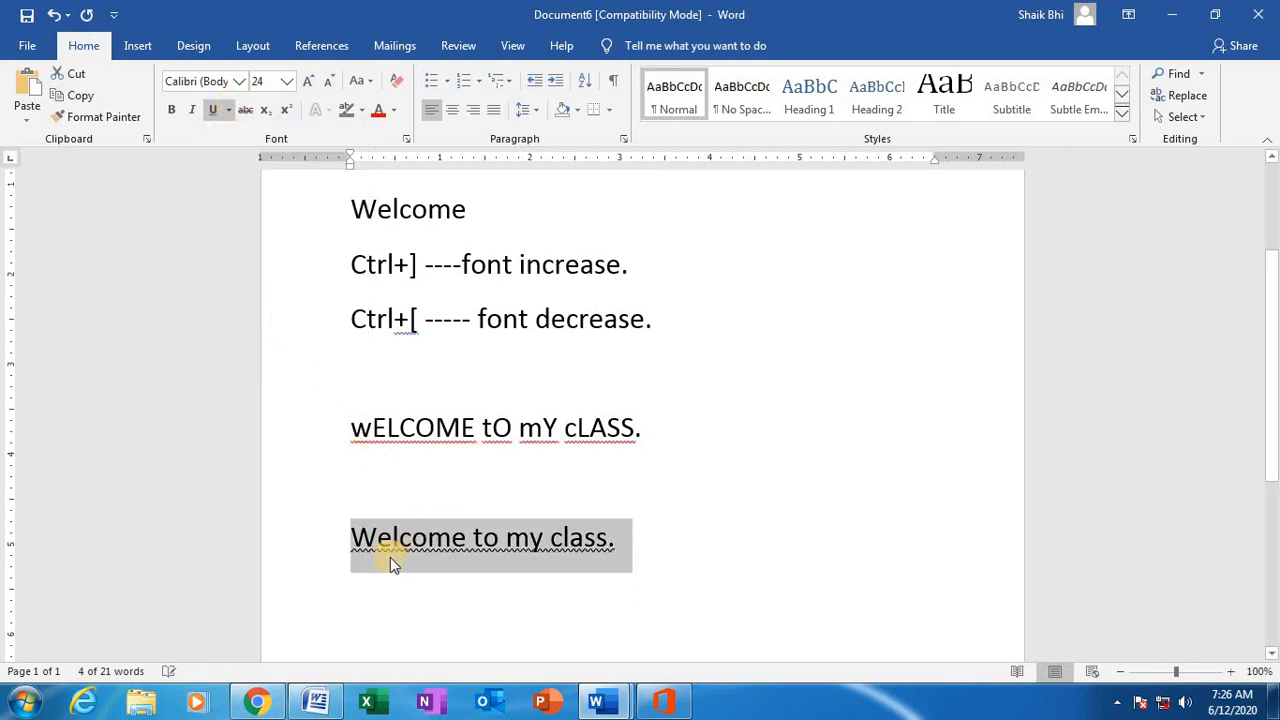
# Remove the wavy underline from the whole last line, "Welcome to my class."
pyautogui.click(410, 598)
pyautogui.moveTo(349, 540); pyautogui.dragTo(606, 571)
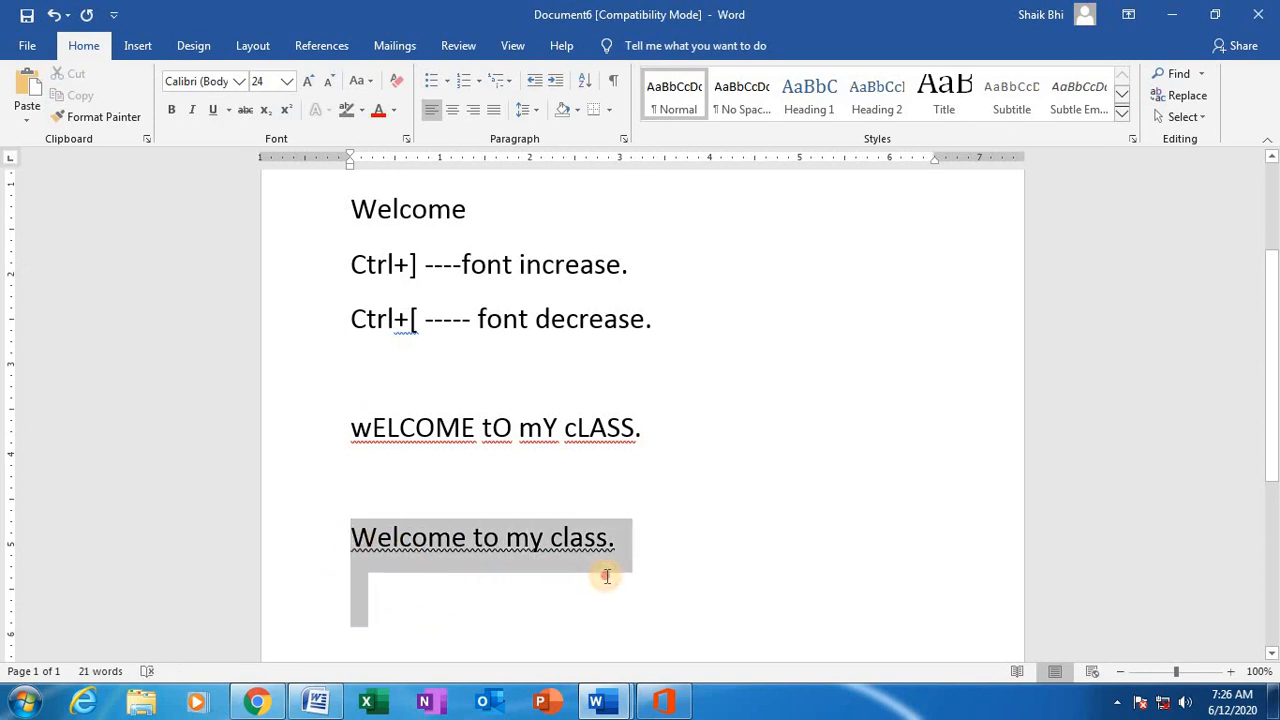
pyautogui.click(212, 109)
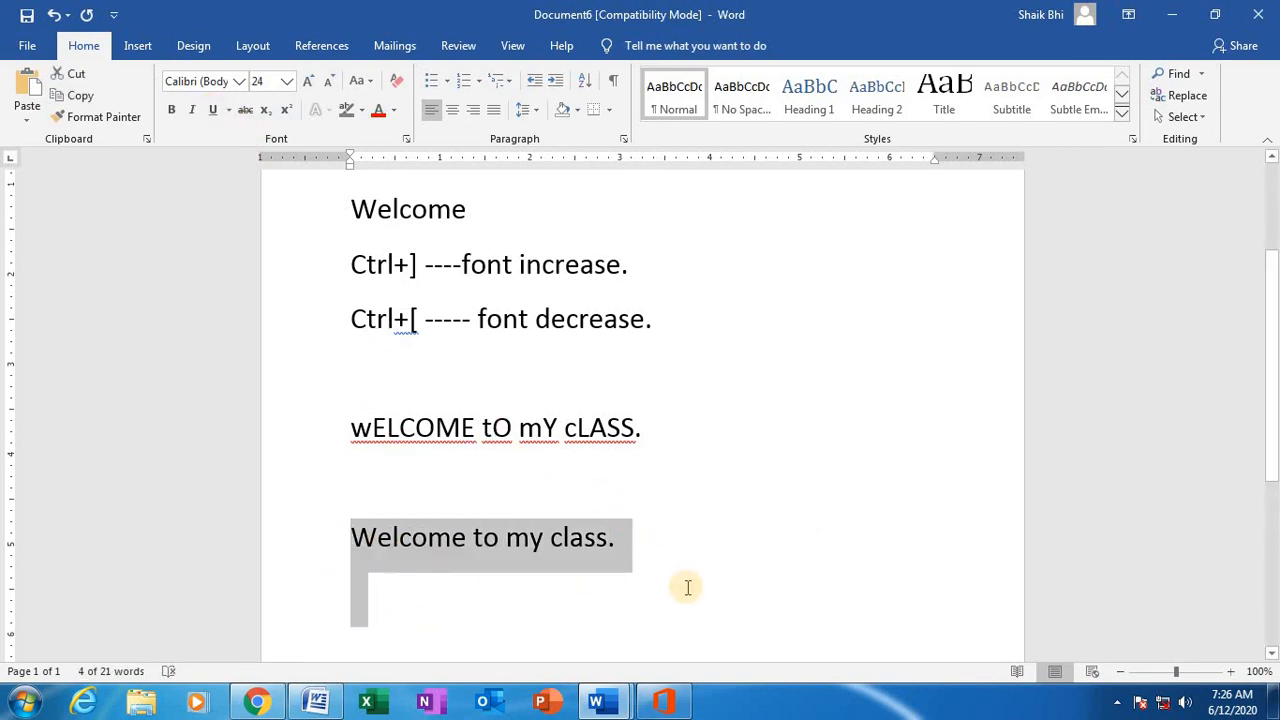
pyautogui.click(686, 587)
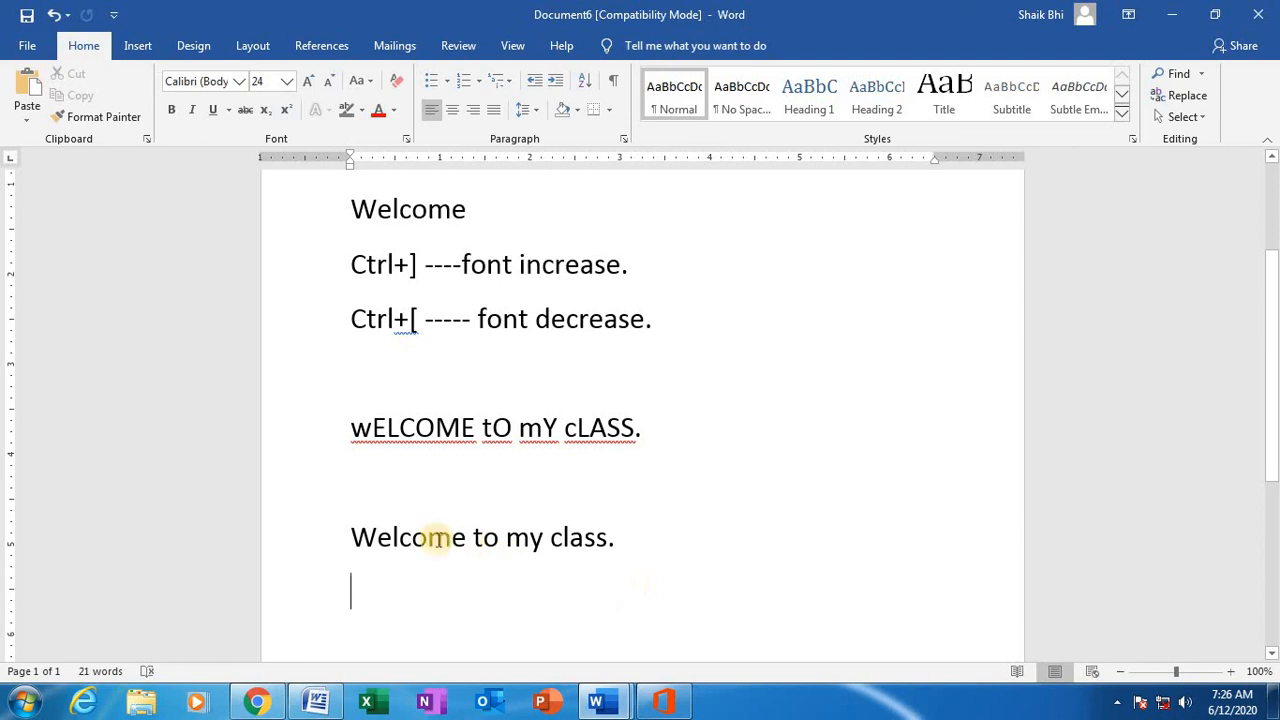
# Apply bold to the whole last line, "Welcome to my class.", and remove the bold again
pyautogui.moveTo(352, 537); pyautogui.dragTo(622, 549)
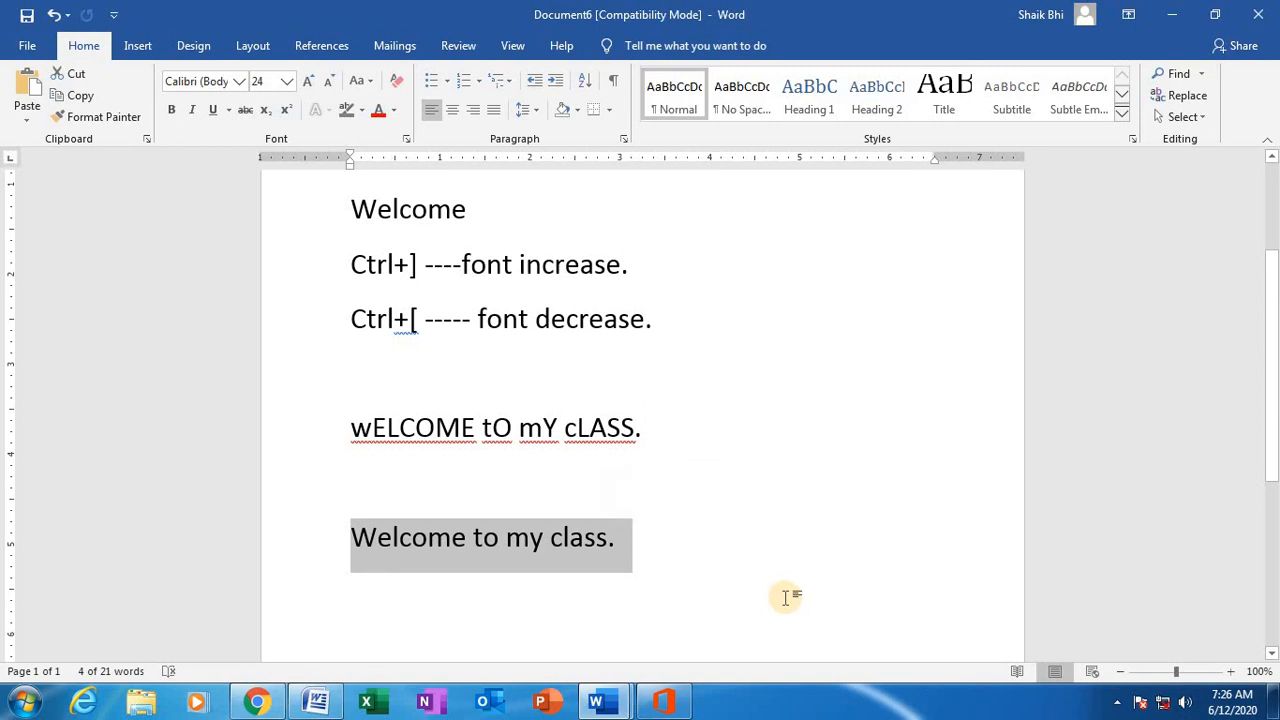
pyautogui.hotkey('ctrl', 'b')
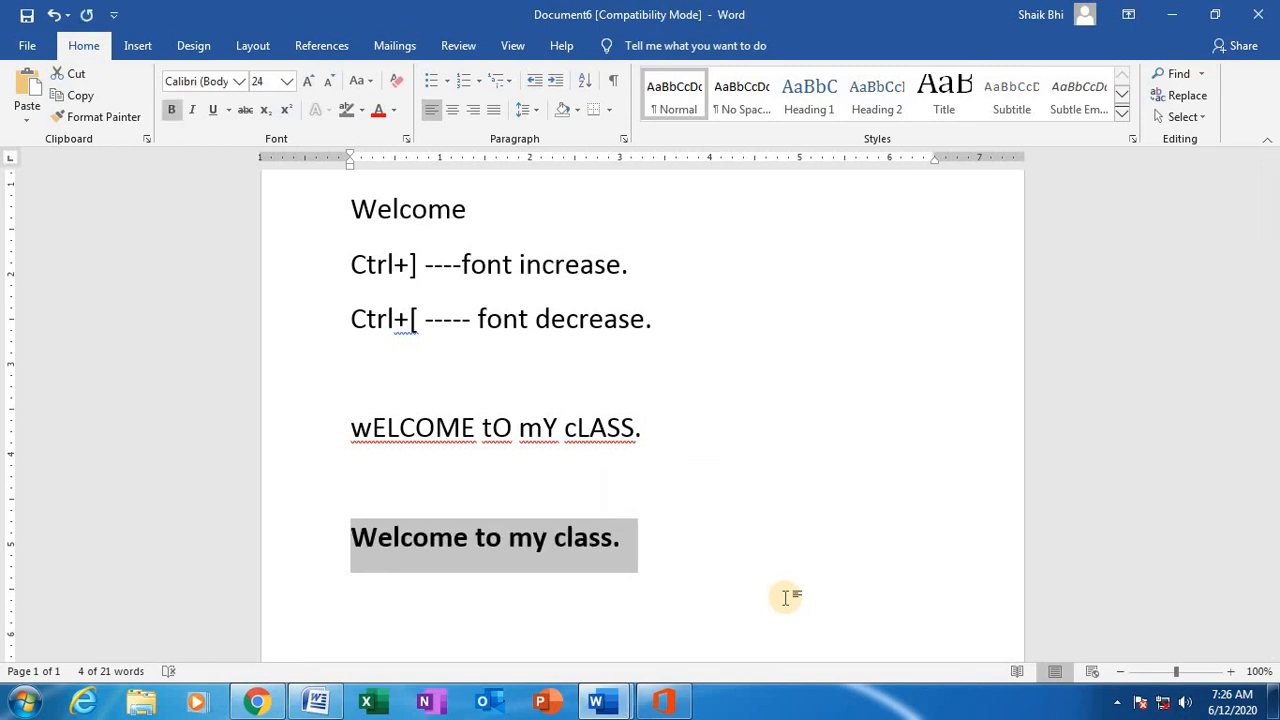
pyautogui.click(781, 594)
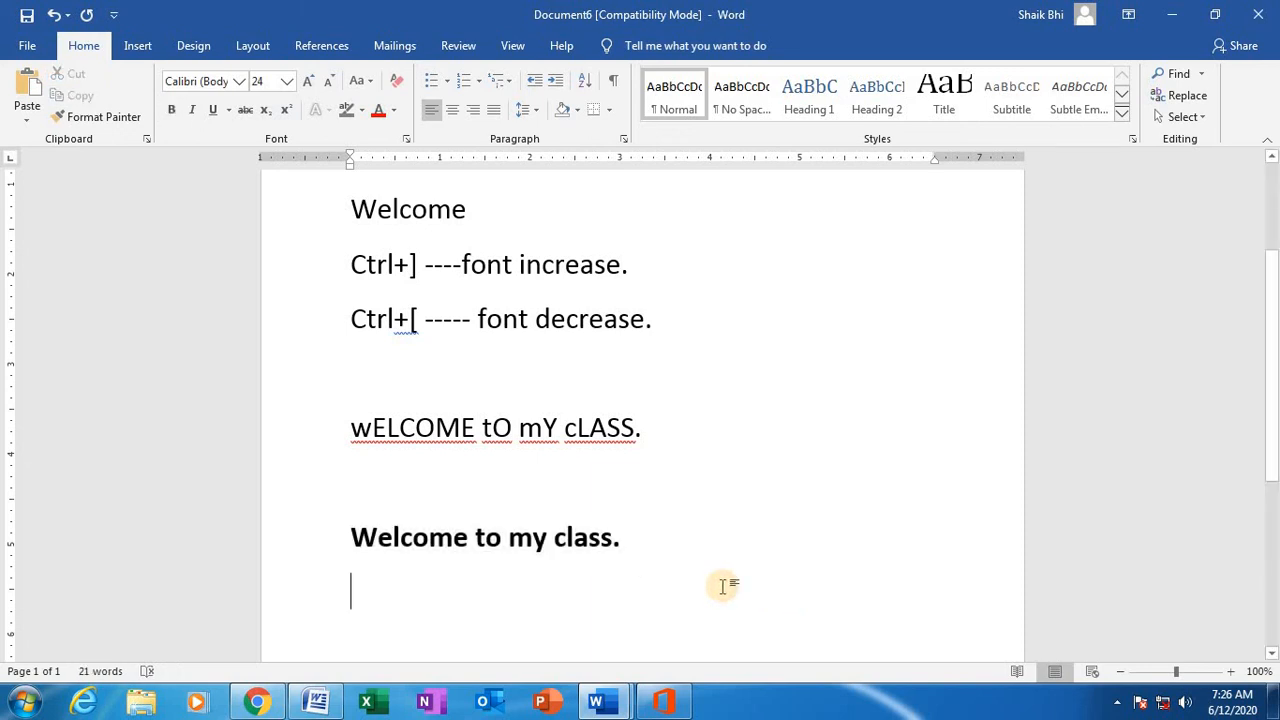
pyautogui.moveTo(340, 531); pyautogui.dragTo(645, 578)
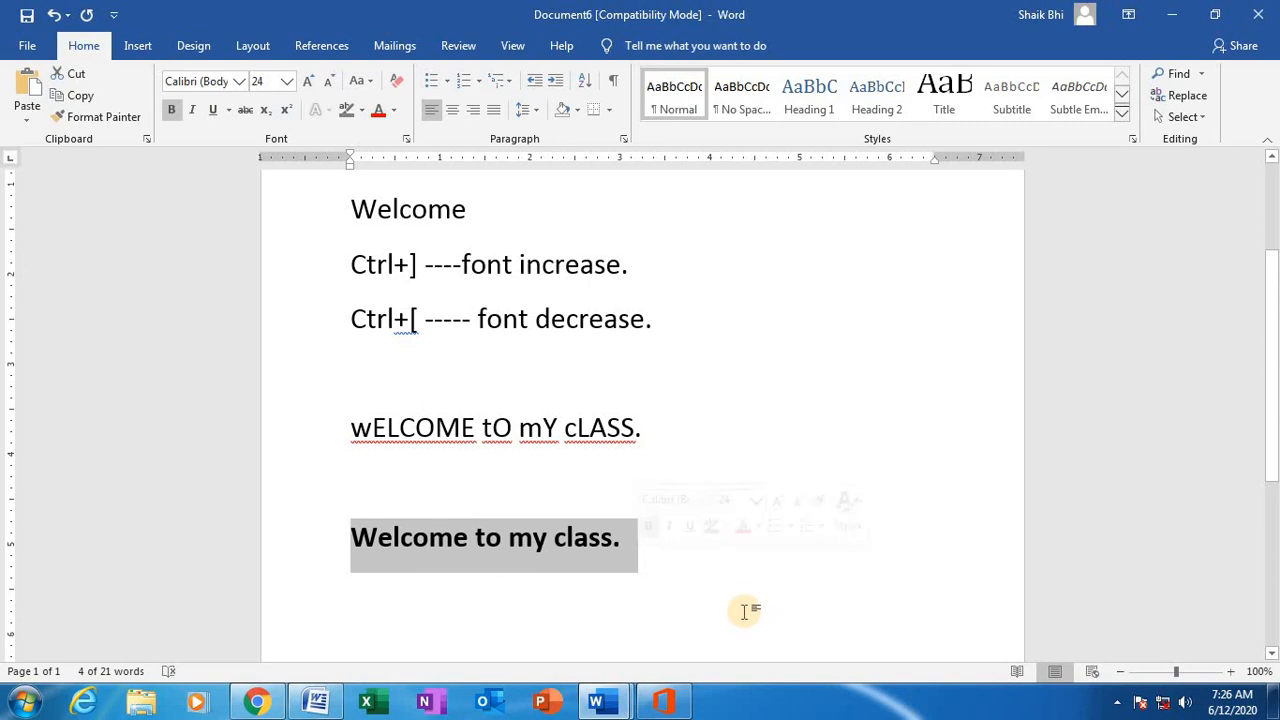
pyautogui.hotkey('ctrl', 'b')
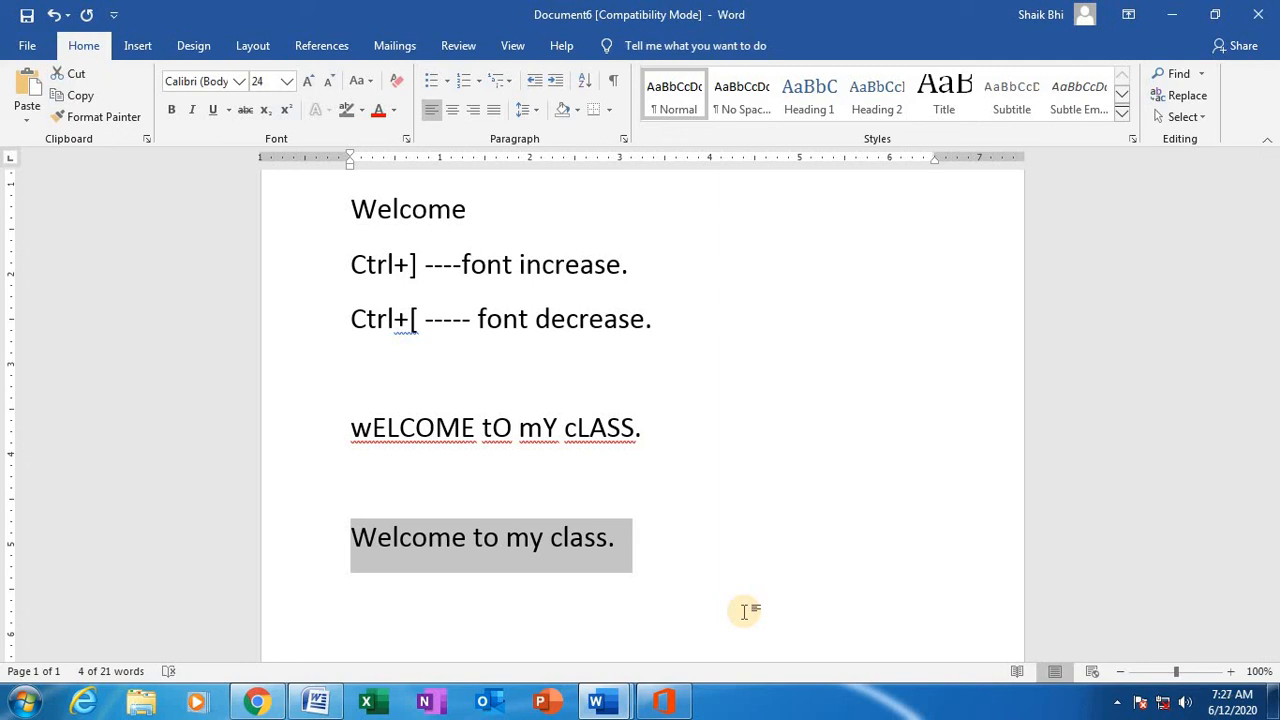
# Toggle italic on and off, and underline on and off, for the last line, "Welcome to my class."
pyautogui.hotkey('ctrl', 'i')
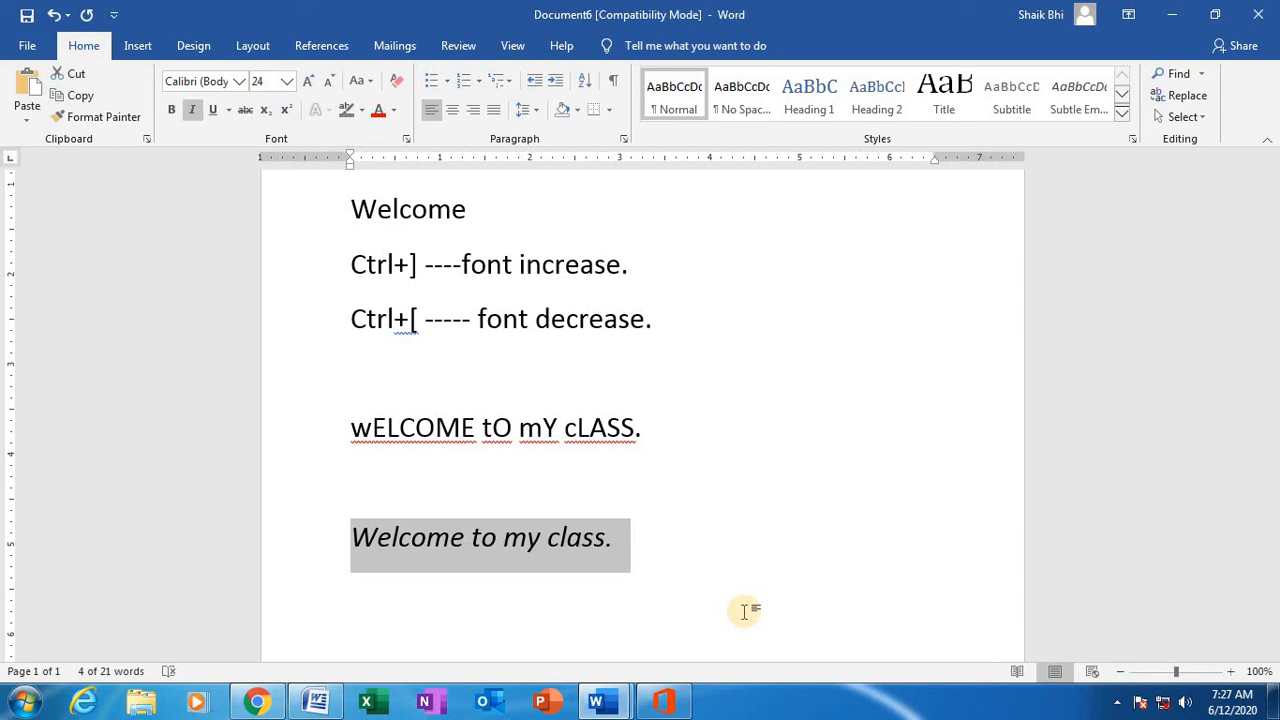
pyautogui.hotkey('ctrl', 'i')
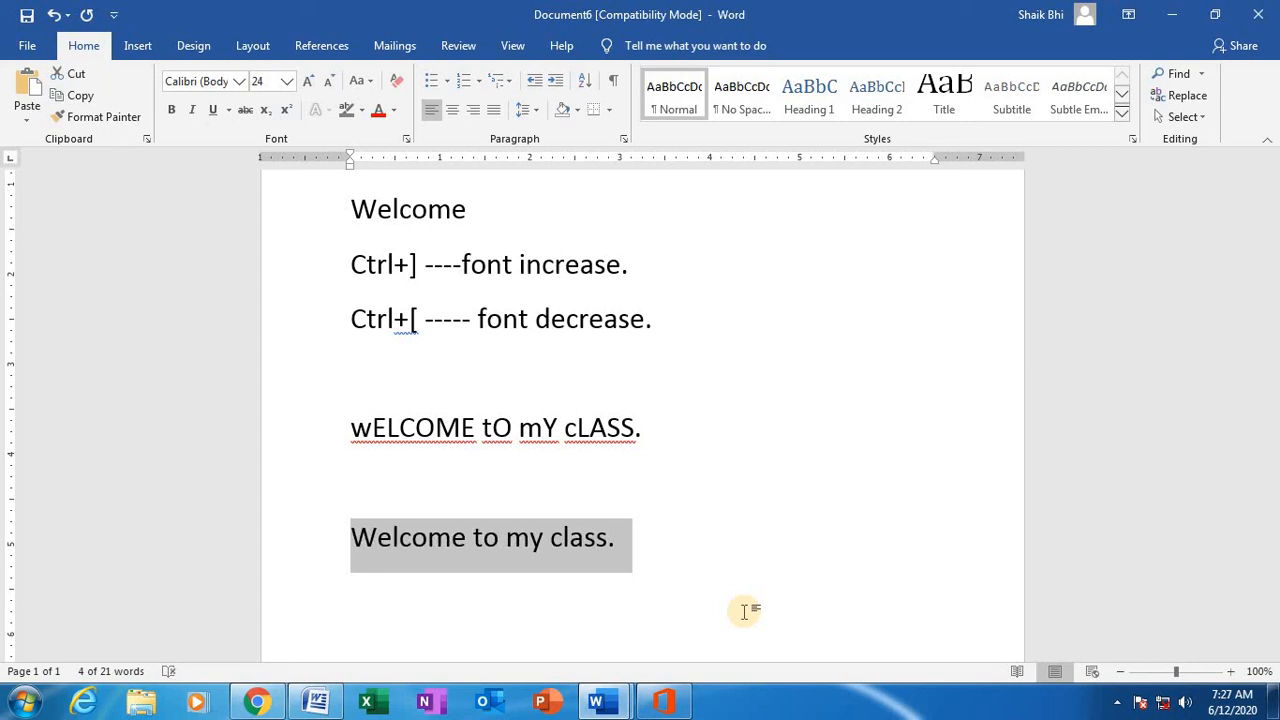
pyautogui.hotkey('ctrl', 'u')
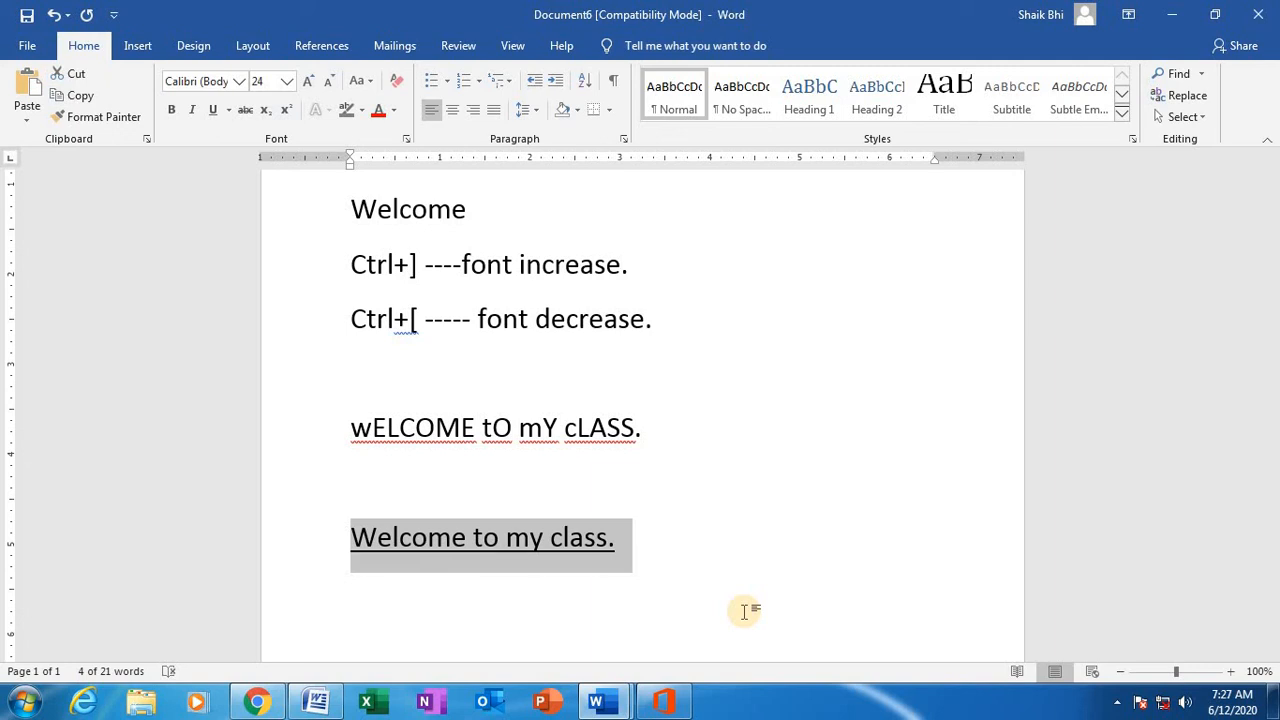
pyautogui.hotkey('ctrl', 'u')
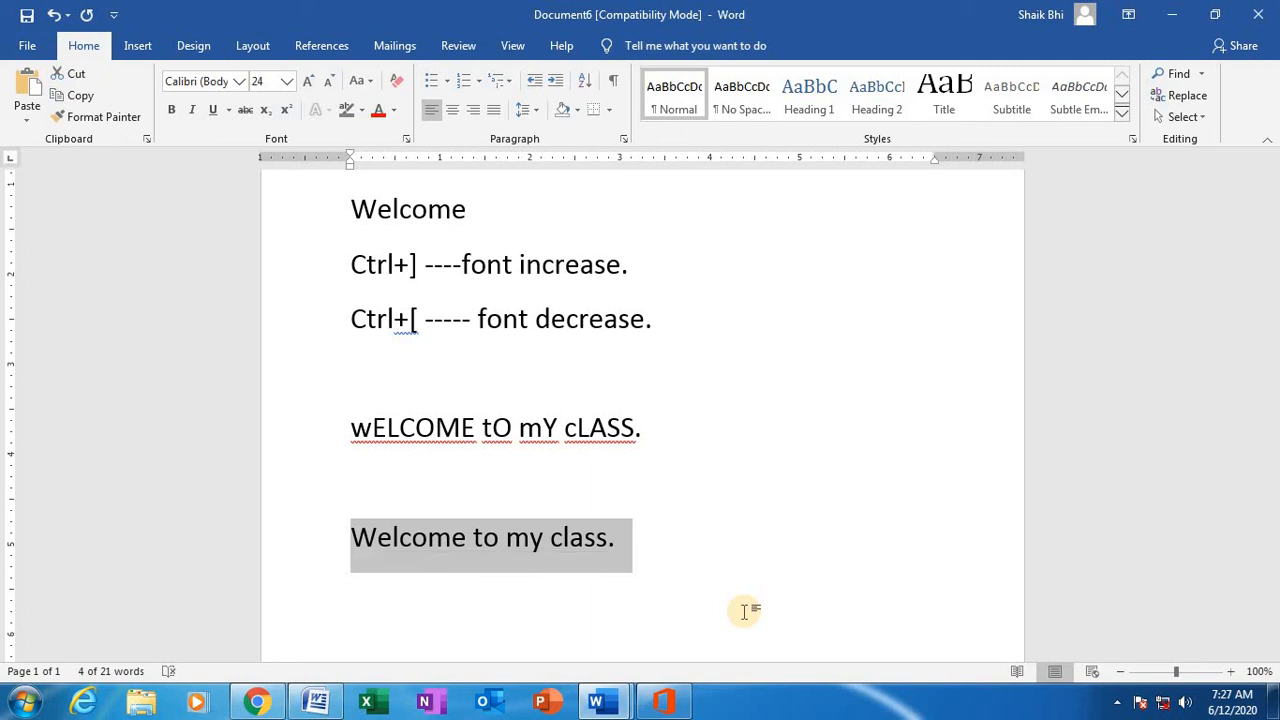
# Switch to Document2 and delete the Subscript and Superscript lines at the end of the shortcut list
pyautogui.moveTo(600, 702)
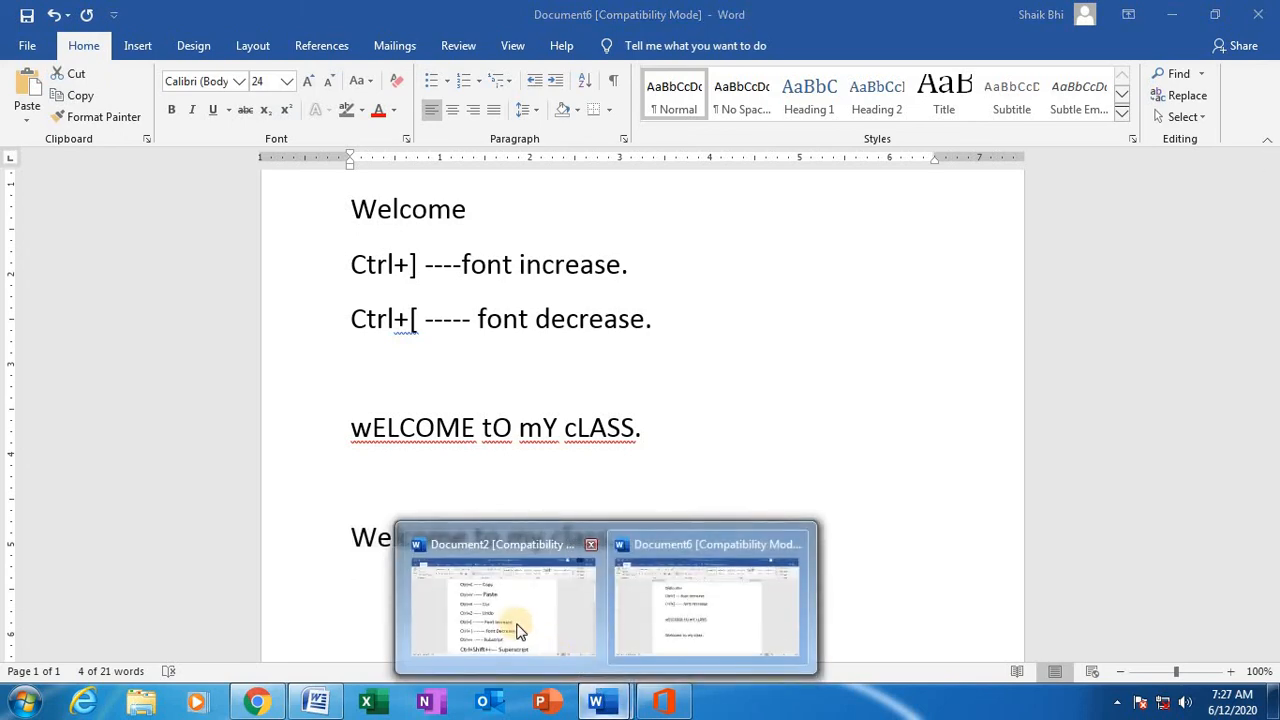
pyautogui.click(521, 619)
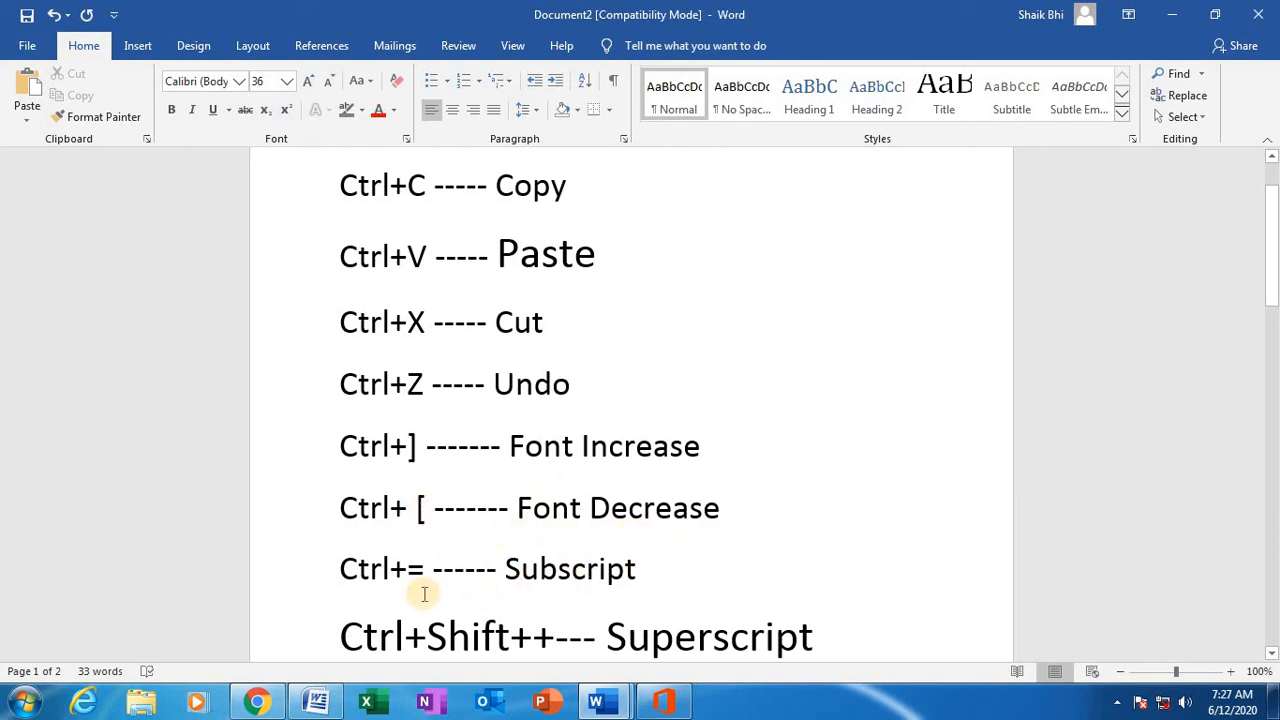
pyautogui.scroll(-1, 414, 589)
pyautogui.moveTo(341, 524); pyautogui.dragTo(806, 623)
pyautogui.press('Delete')
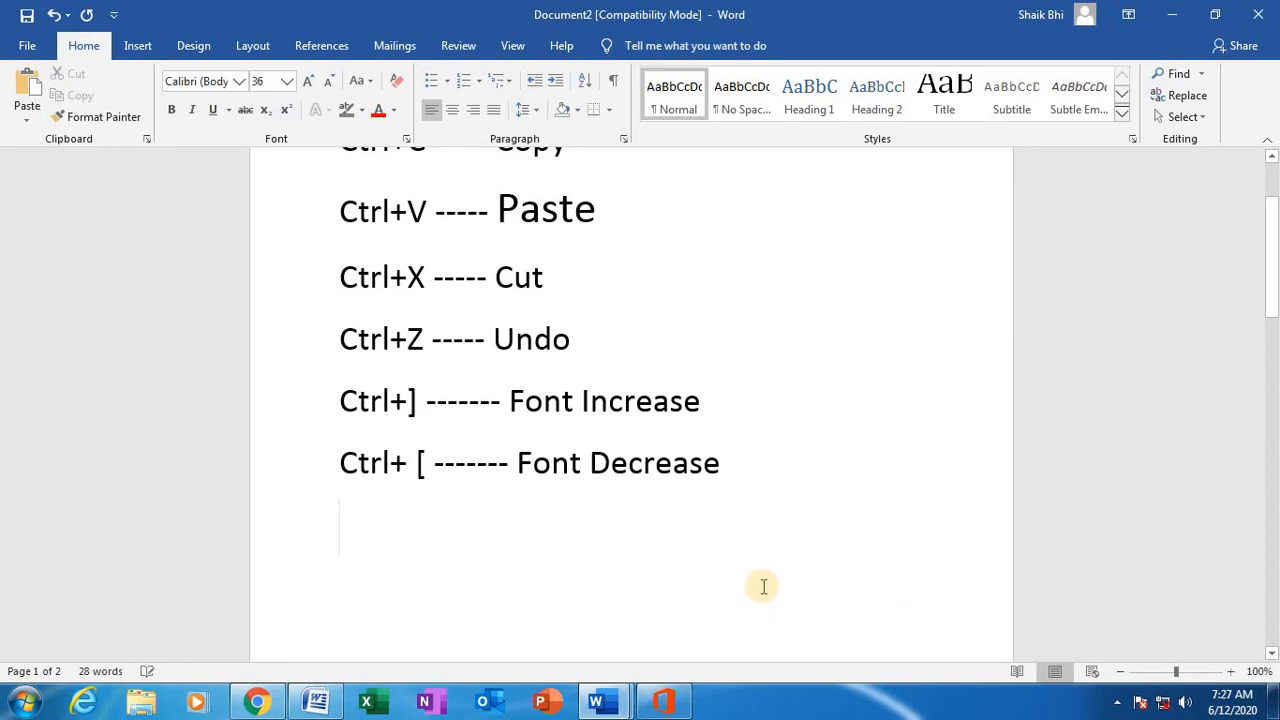
# Add the line "Ctrl+B--- bold" below the Font Decrease entry in the shortcut list
pyautogui.write('ctr')
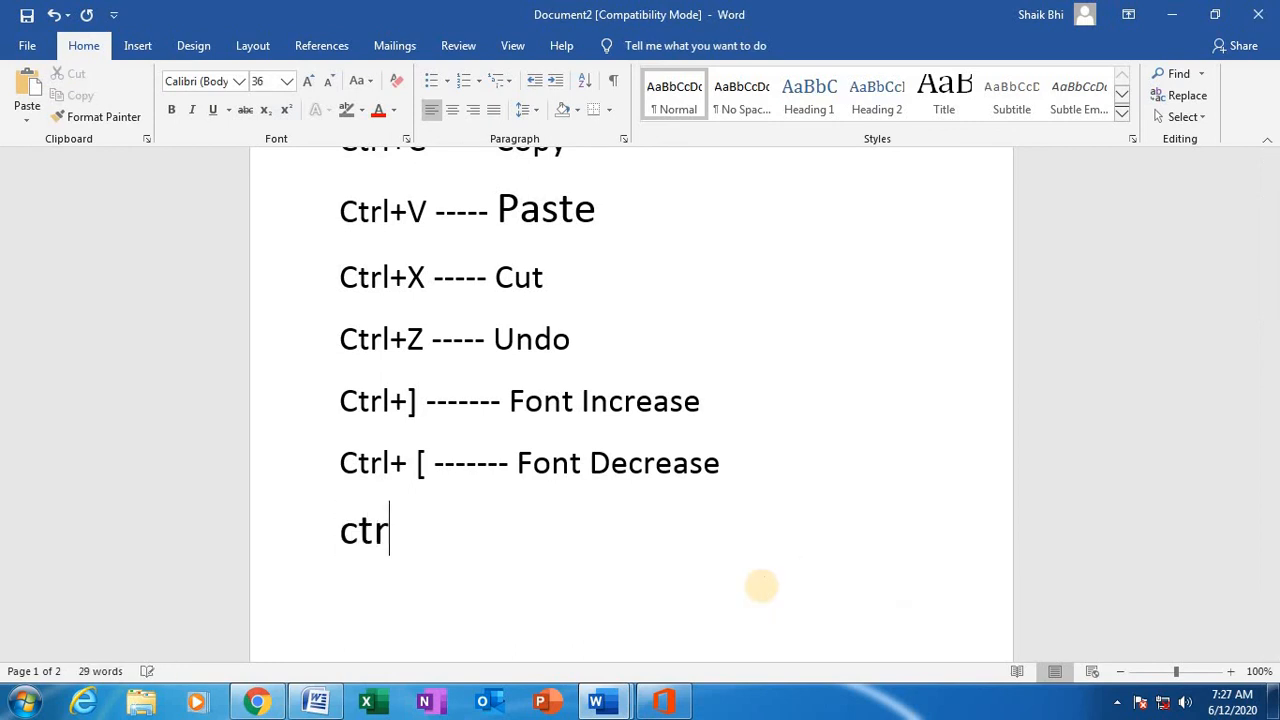
pyautogui.write('l+')
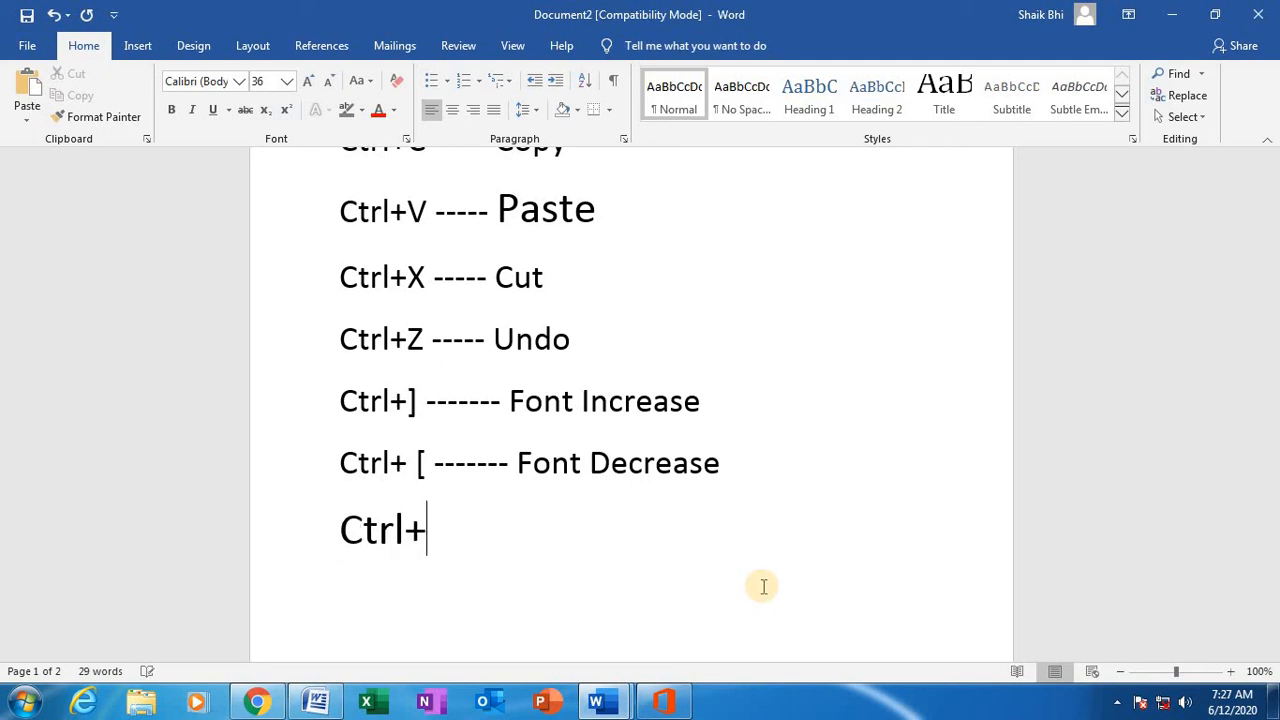
pyautogui.write('B--')
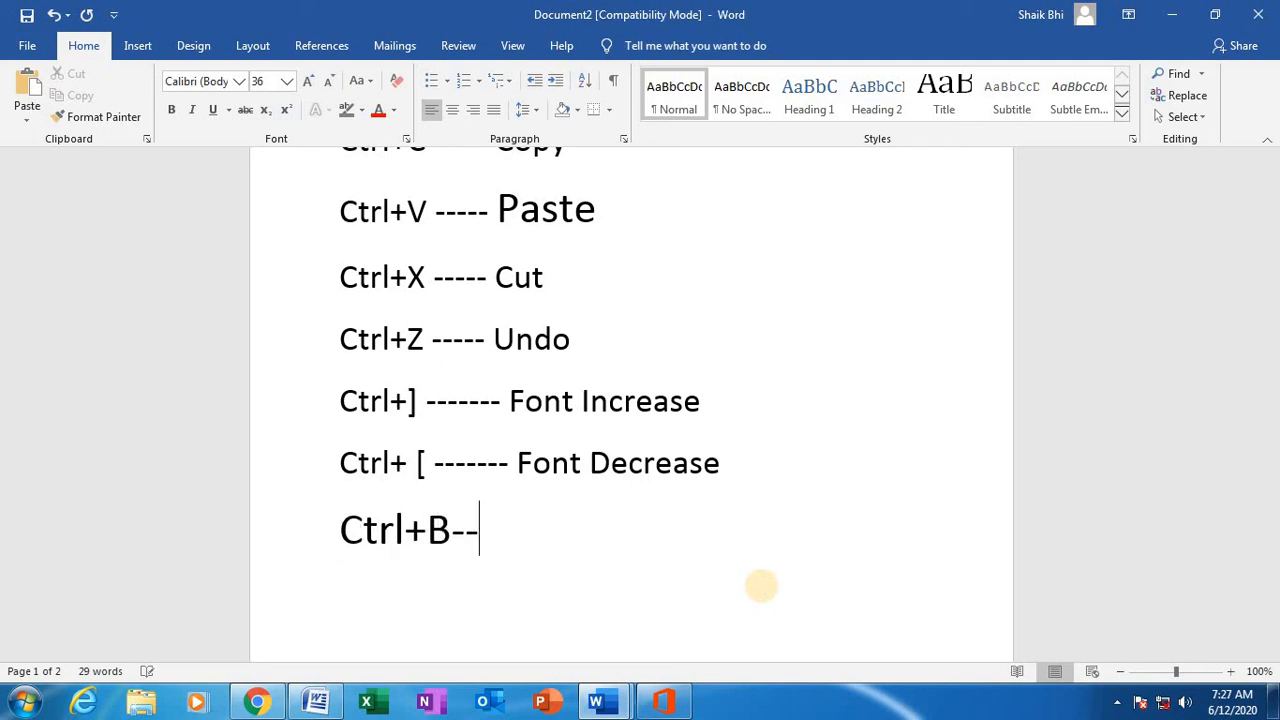
pyautogui.write('- bold')
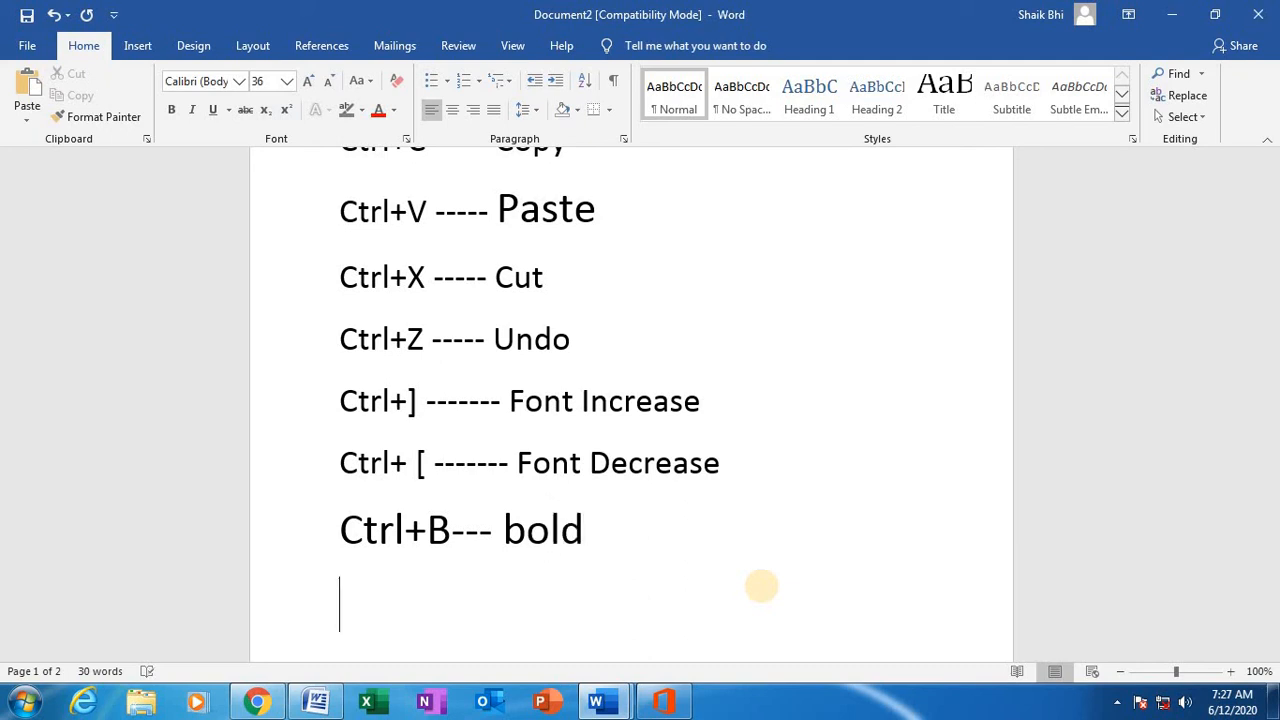
# Add the line "Ctrl+I --- italic" below the bold entry in the shortcut list
pyautogui.write('ctrl')
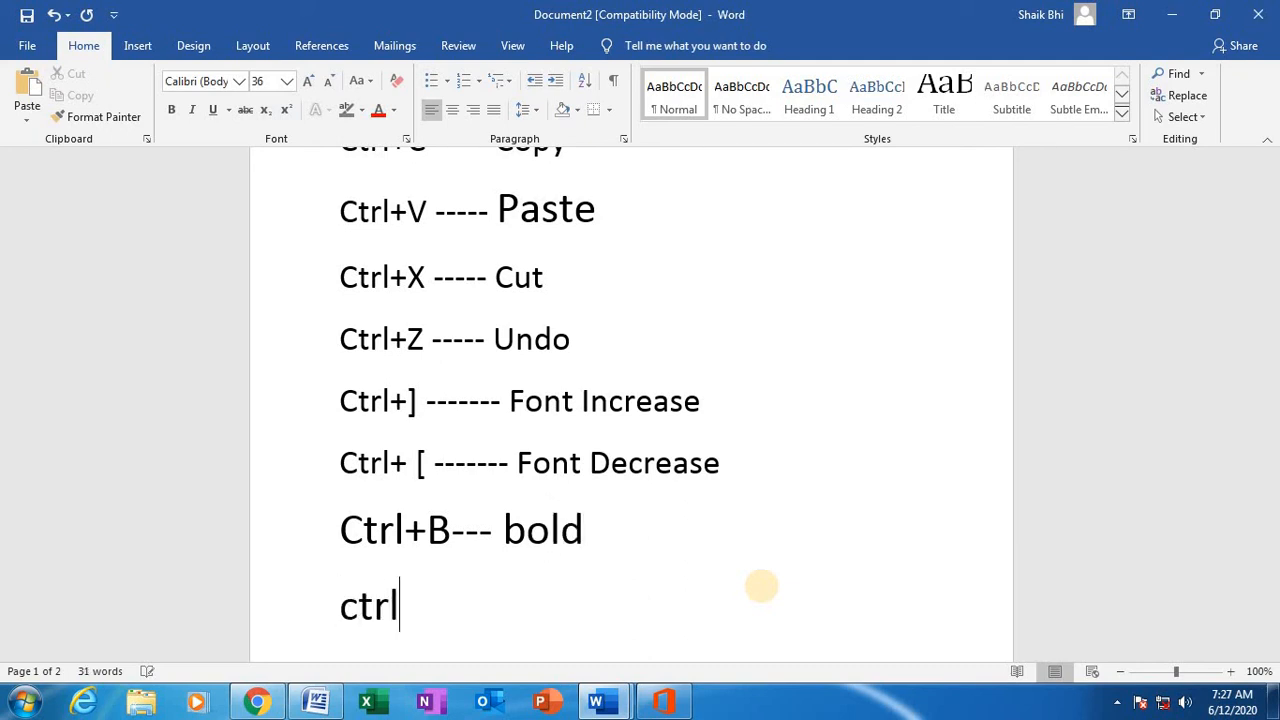
pyautogui.write('+')
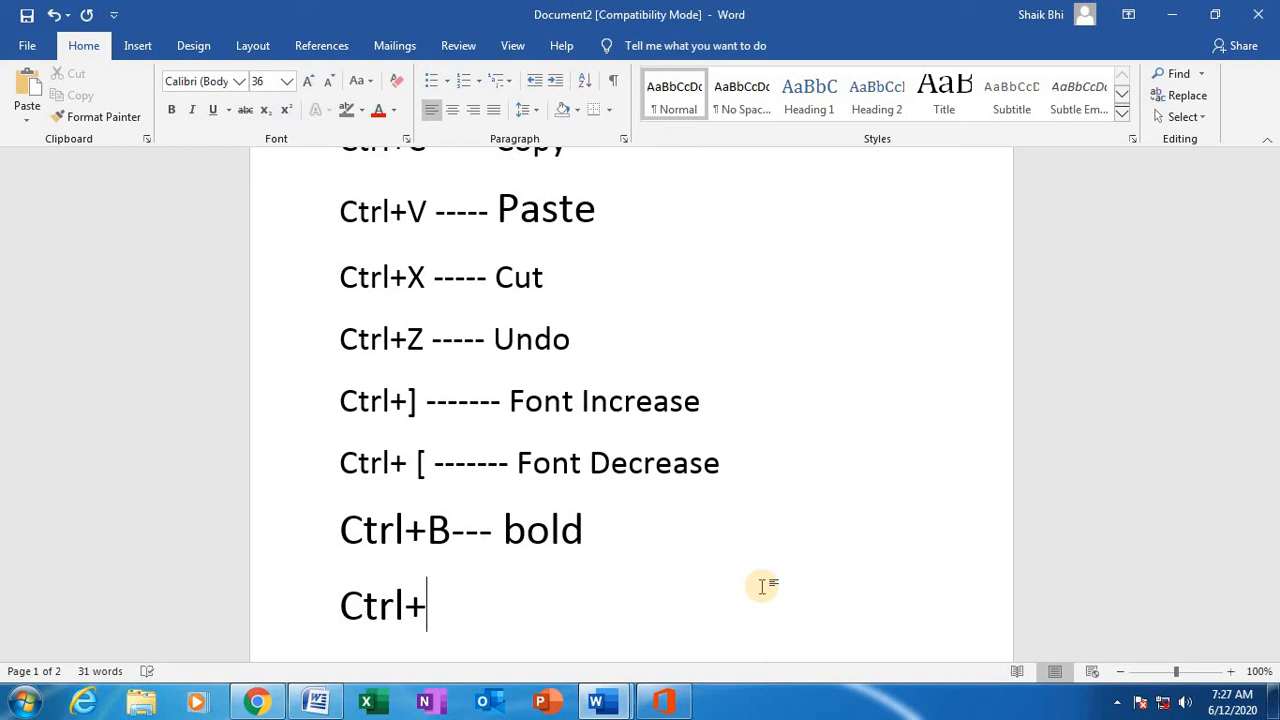
pyautogui.write('i --- ')
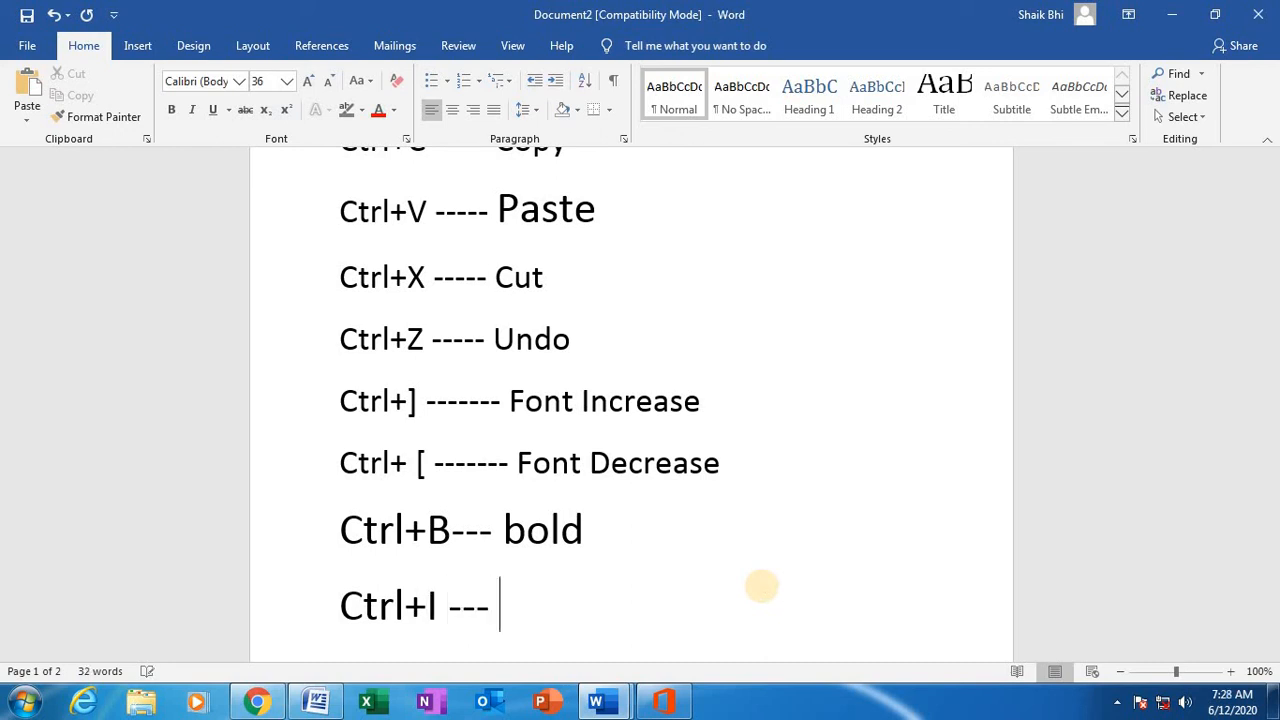
pyautogui.write('itali')
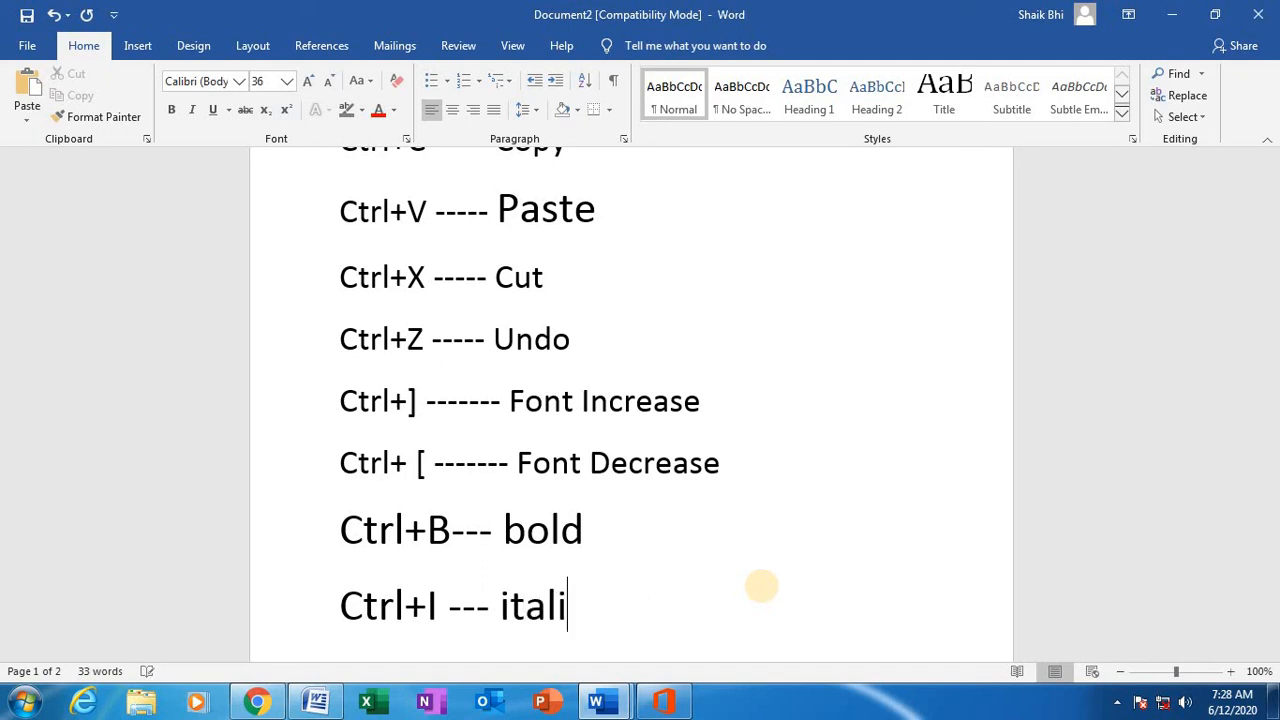
pyautogui.write('c')
pyautogui.press('Return')
# Add the line "Ctrl+u ----Underline" below the italic entry in the shortcut list
pyautogui.write('ct')
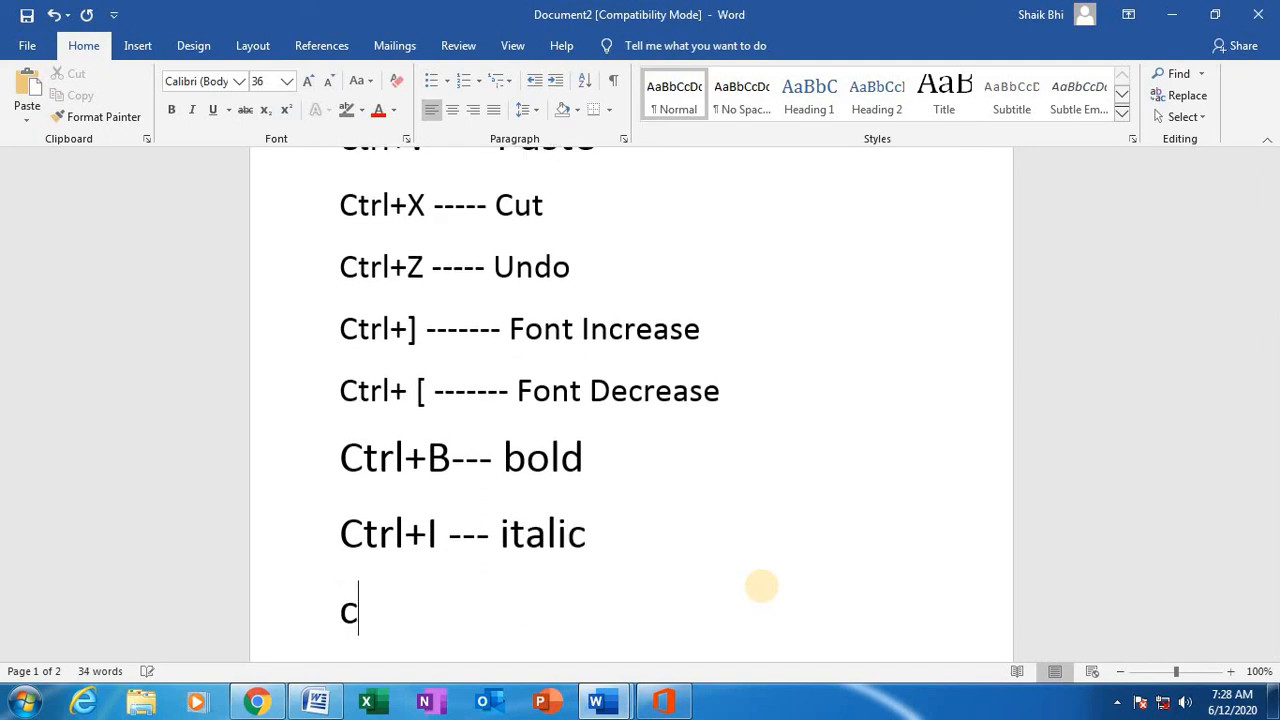
pyautogui.write('rl')
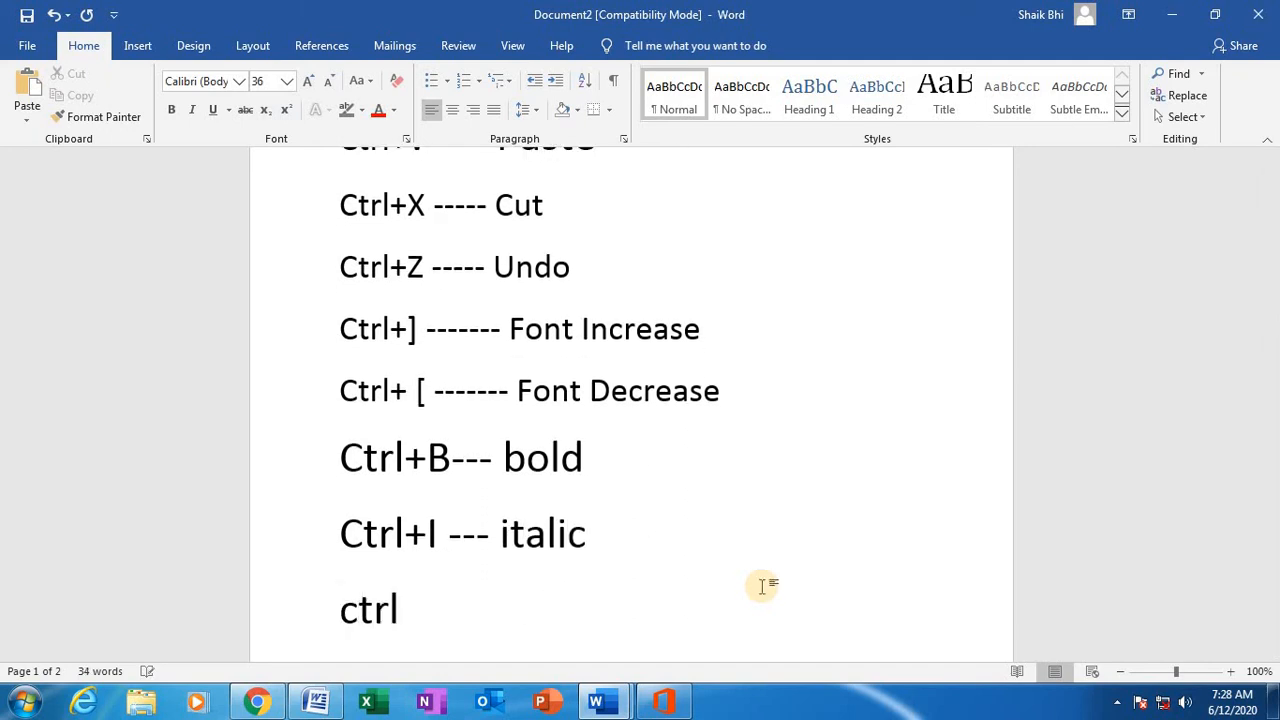
pyautogui.write('+u ')
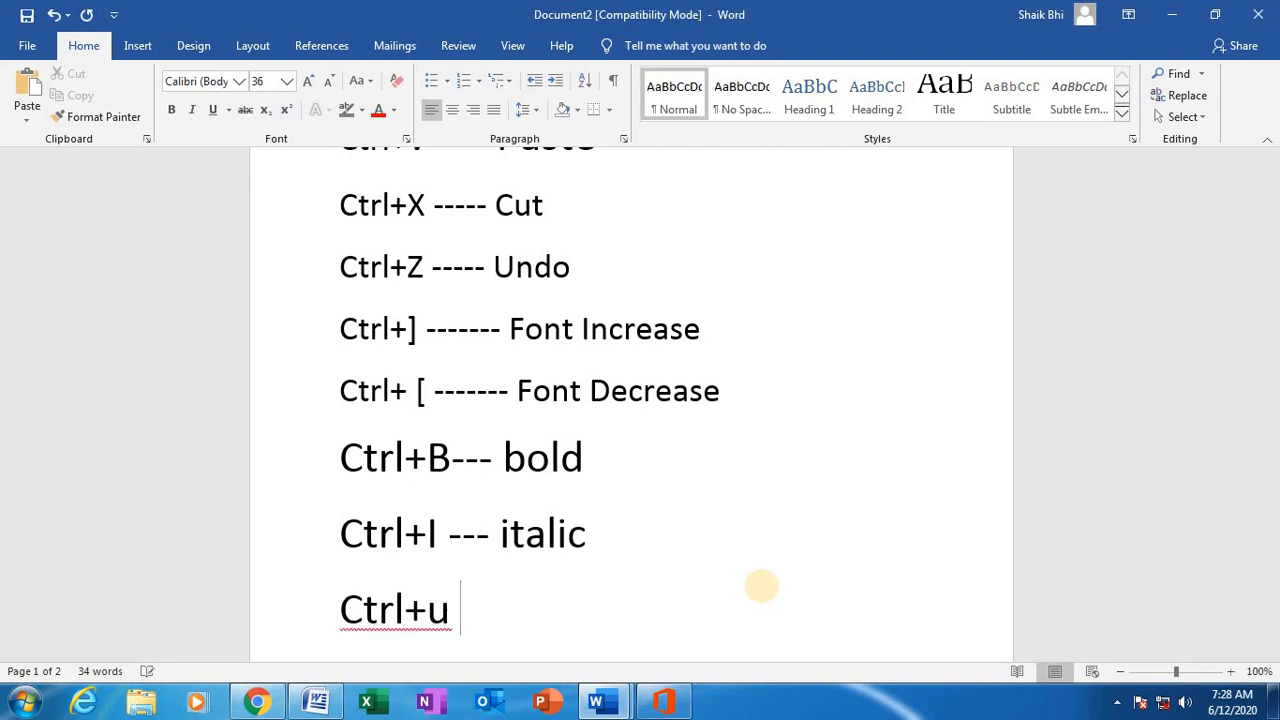
pyautogui.write('----U')
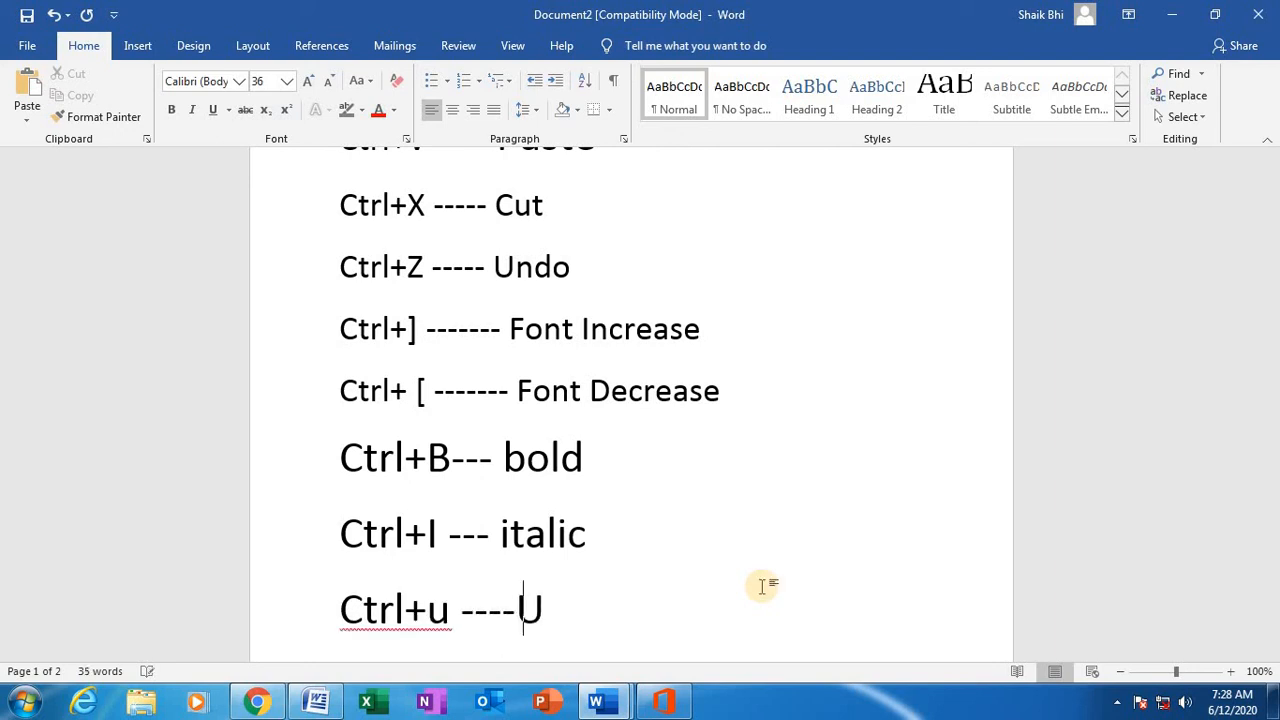
pyautogui.write('nderl')
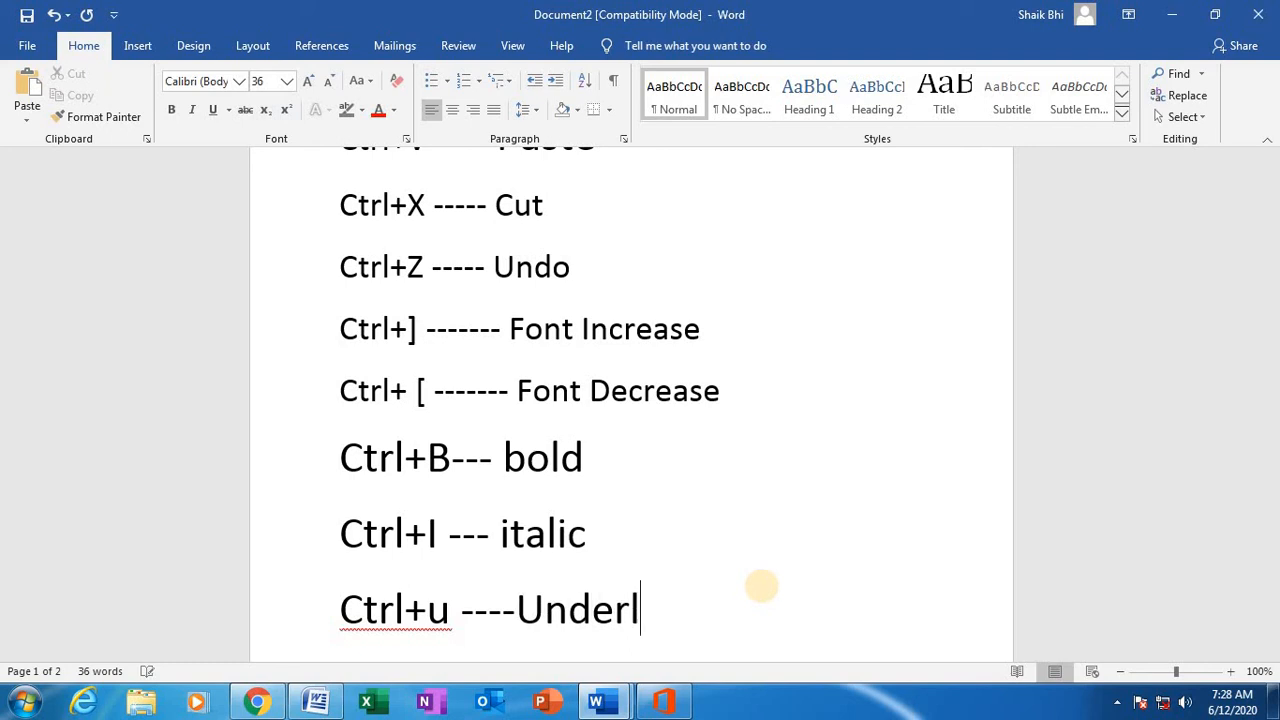
pyautogui.write('ine')
# Review the completed shortcut list and the closing message on the second page
pyautogui.scroll(3, 757, 590)
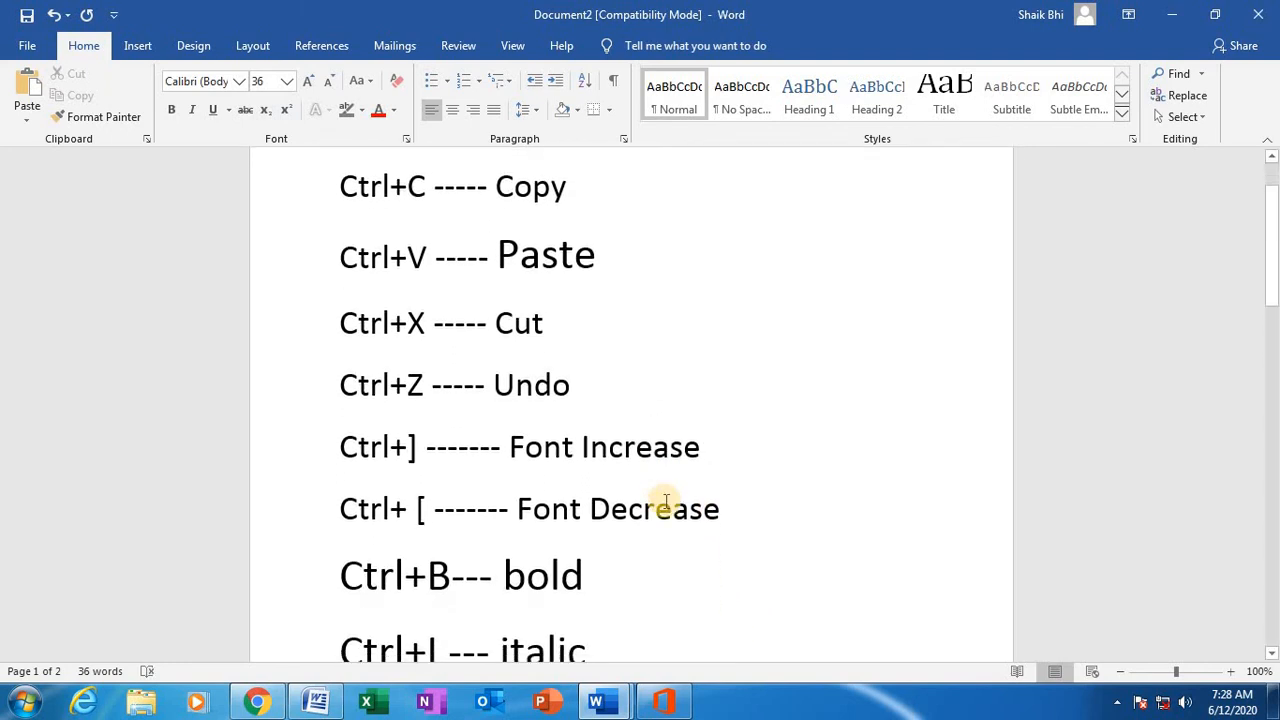
pyautogui.scroll(-2, 666, 449)
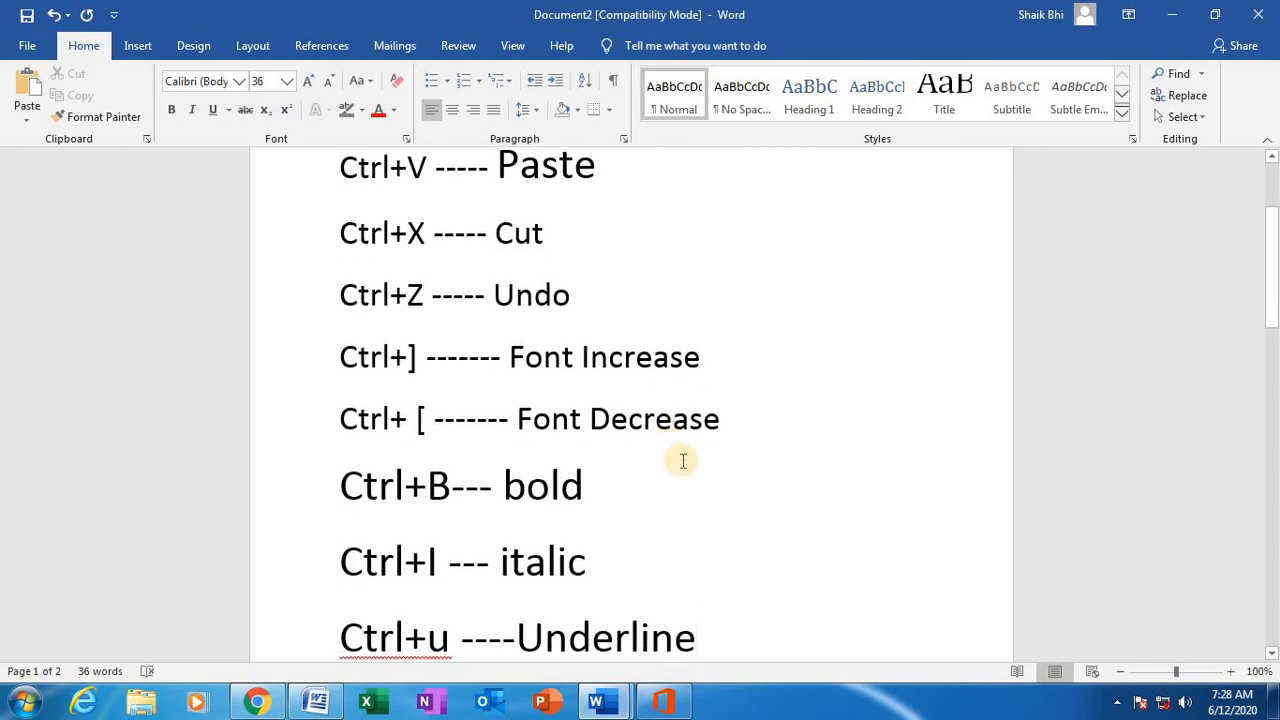
pyautogui.scroll(-10, 683, 460)
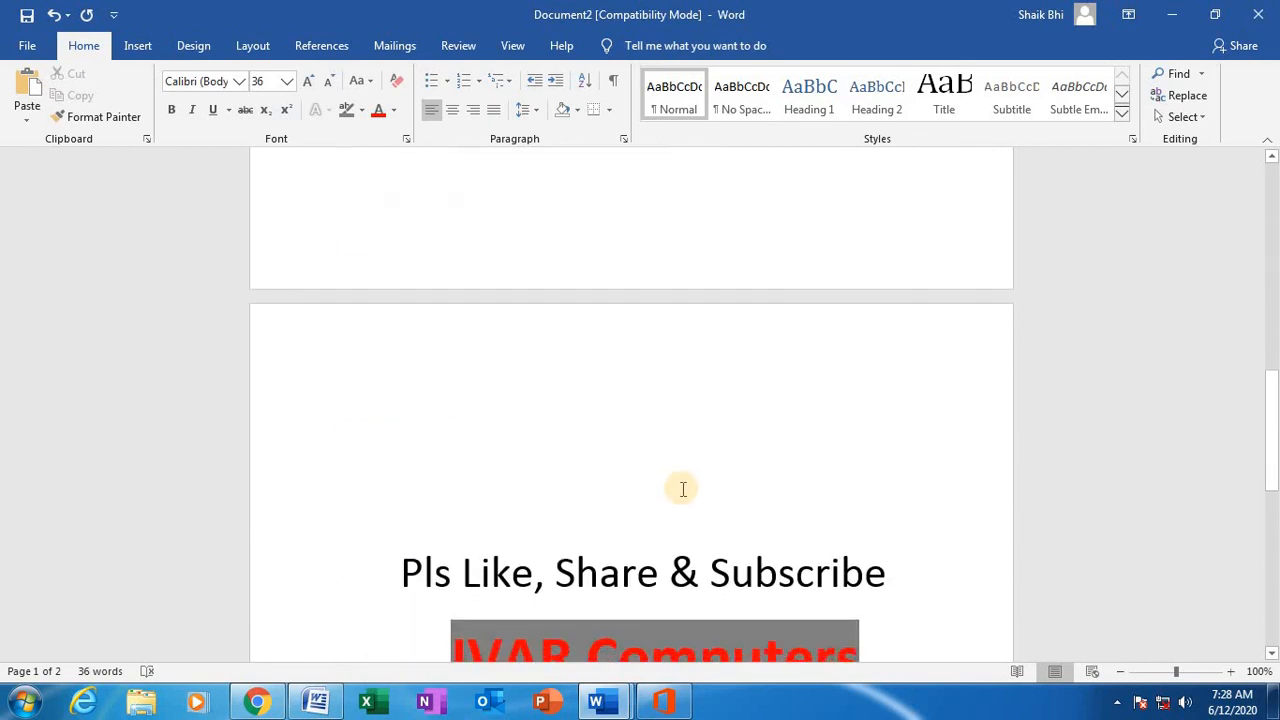
pyautogui.scroll(-4, 683, 488)
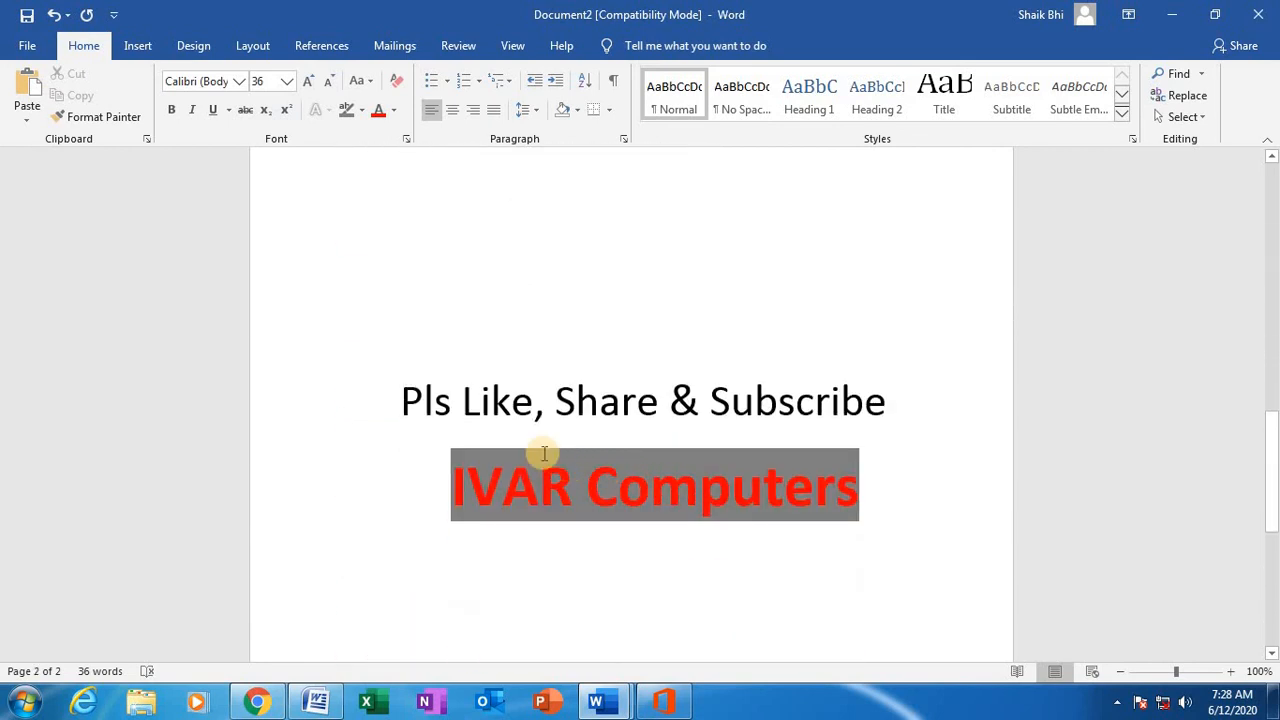